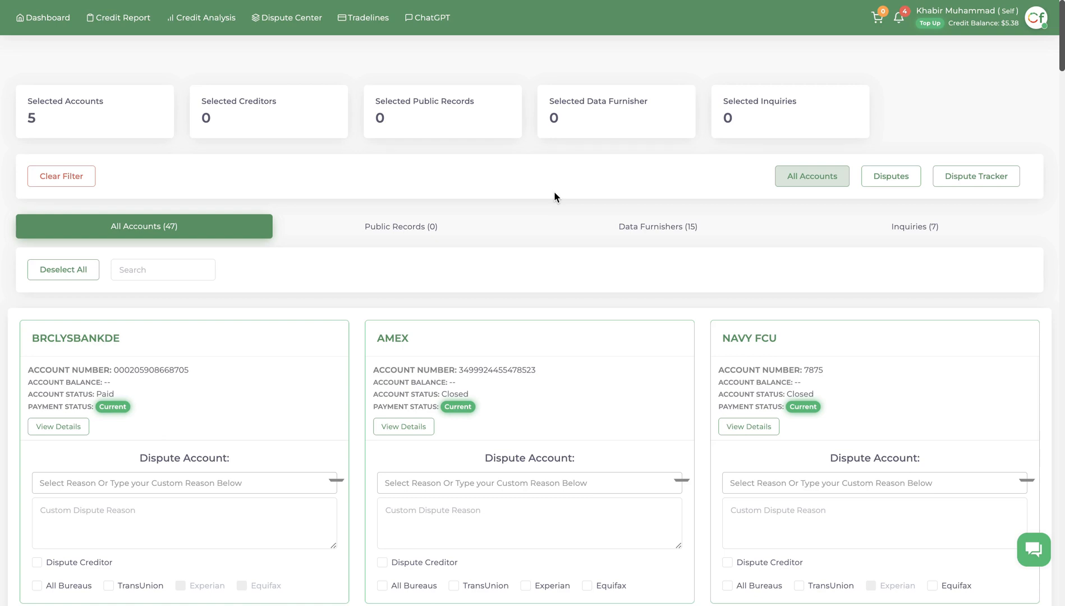
Review the account cards and the public records, data furnishers and inquiries categories, returning to the full account list
scroll(159, 486, down, 20)
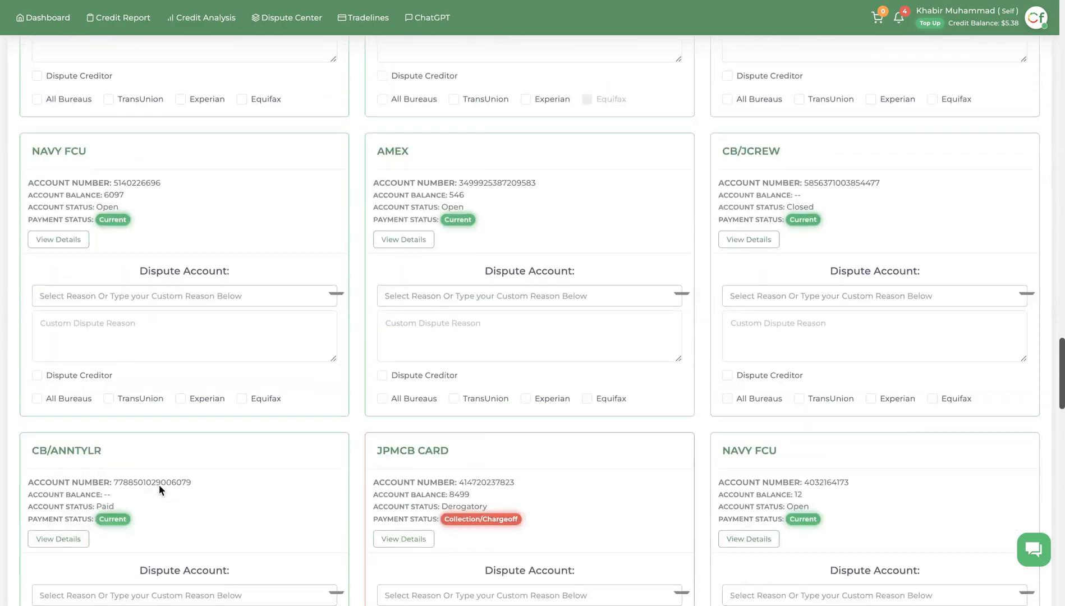
scroll(159, 486, down, 10)
scroll(159, 486, up, 20)
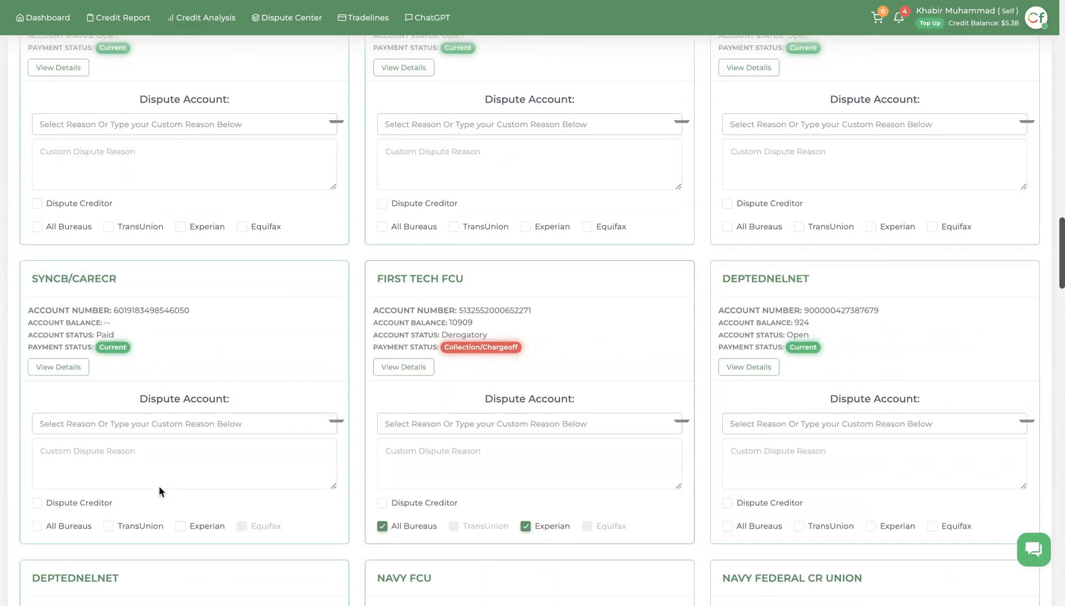
scroll(159, 486, up, 10)
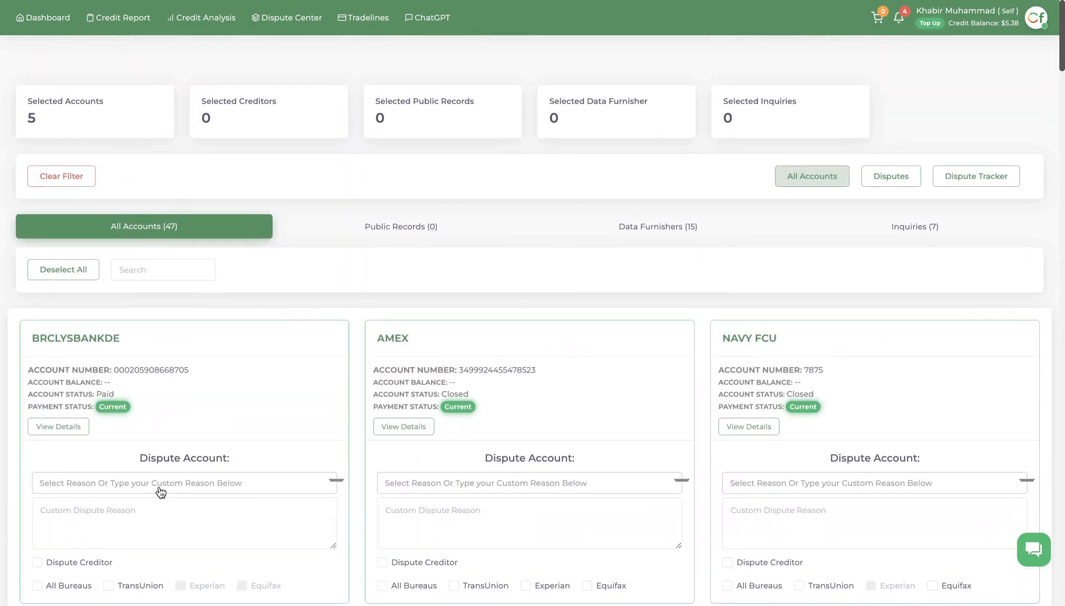
click(394, 230)
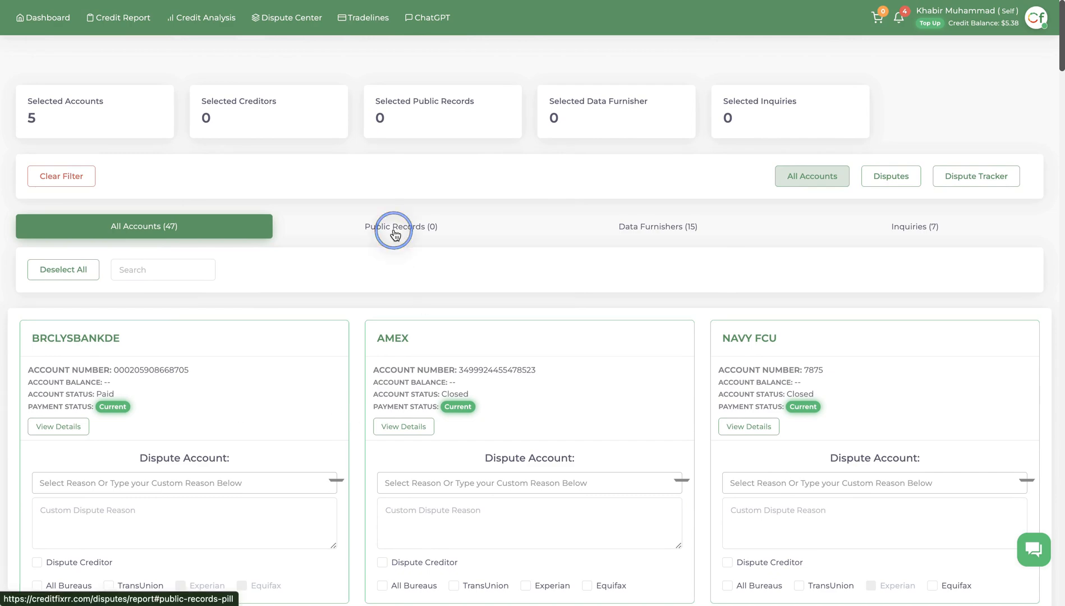
click(692, 230)
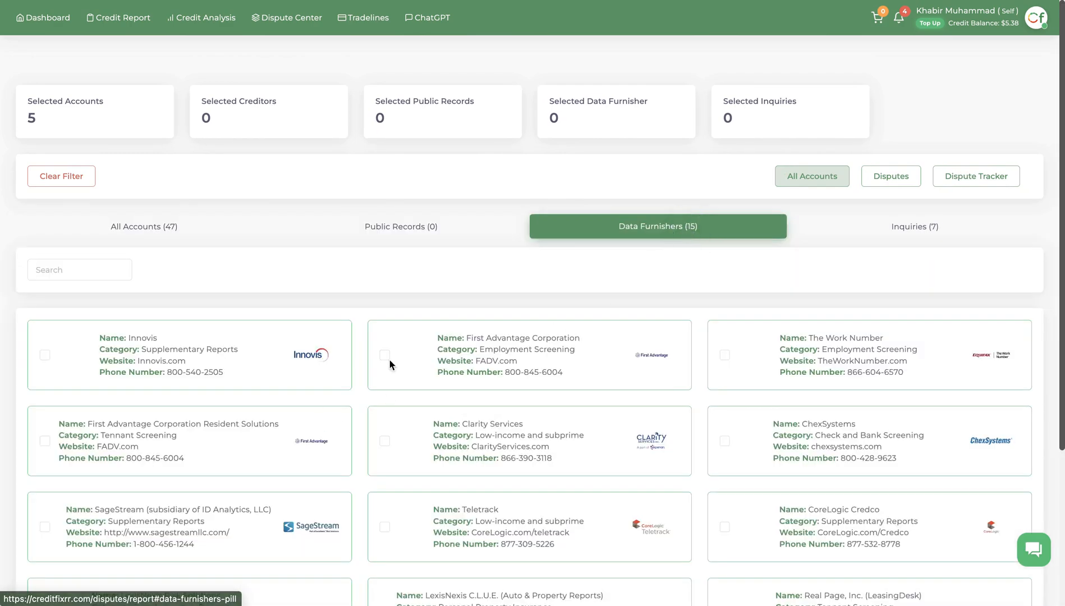
click(931, 233)
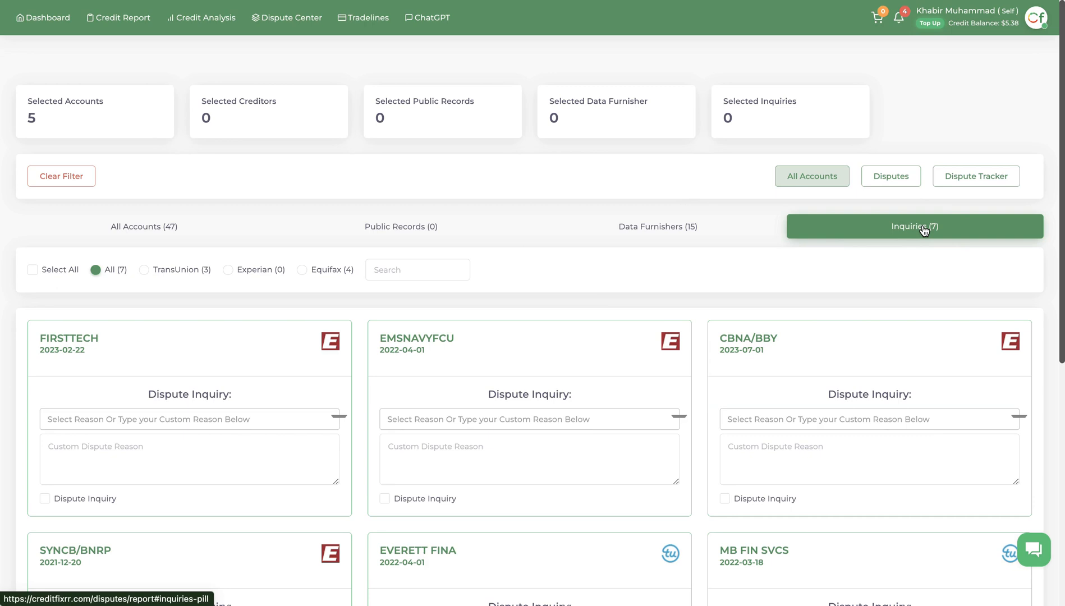
click(127, 227)
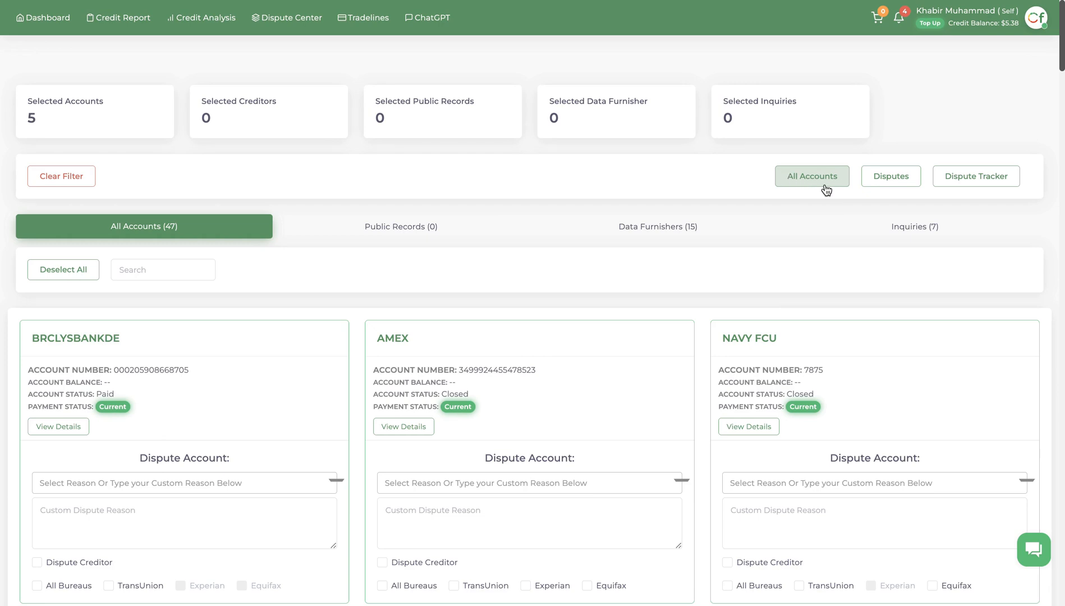
View the dispute letter tracker and the Data Furnisher dispute letters, and return to all accounts
click(973, 180)
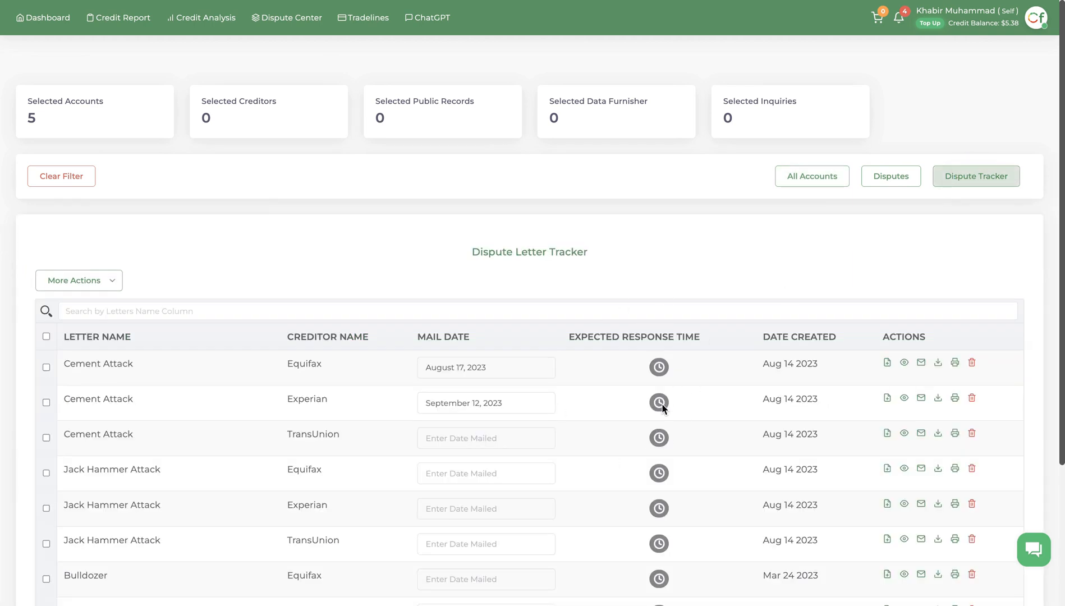
click(829, 179)
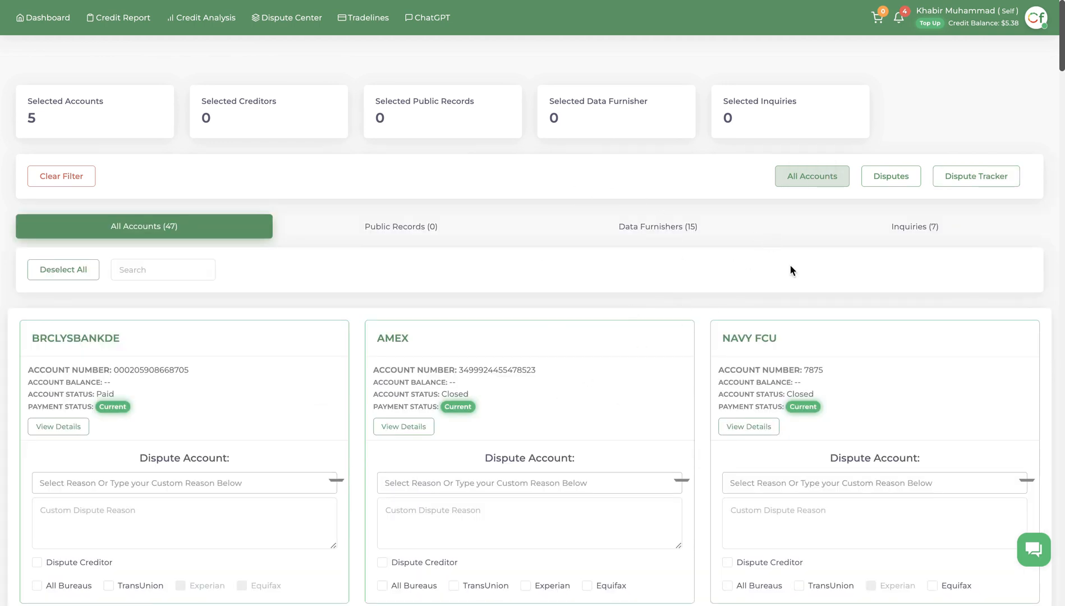
click(891, 177)
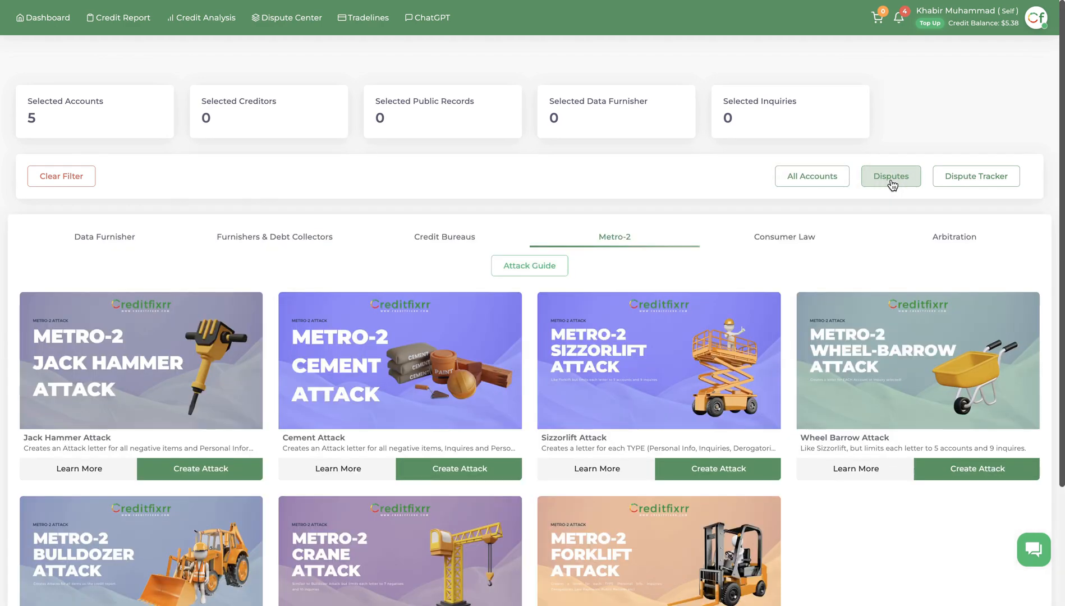
click(112, 238)
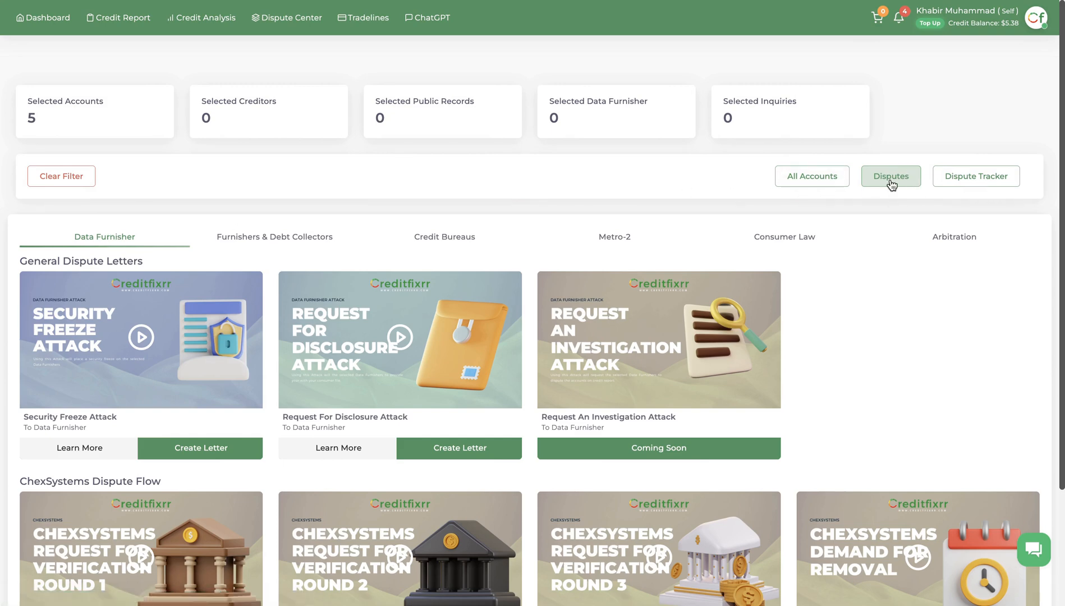
click(808, 180)
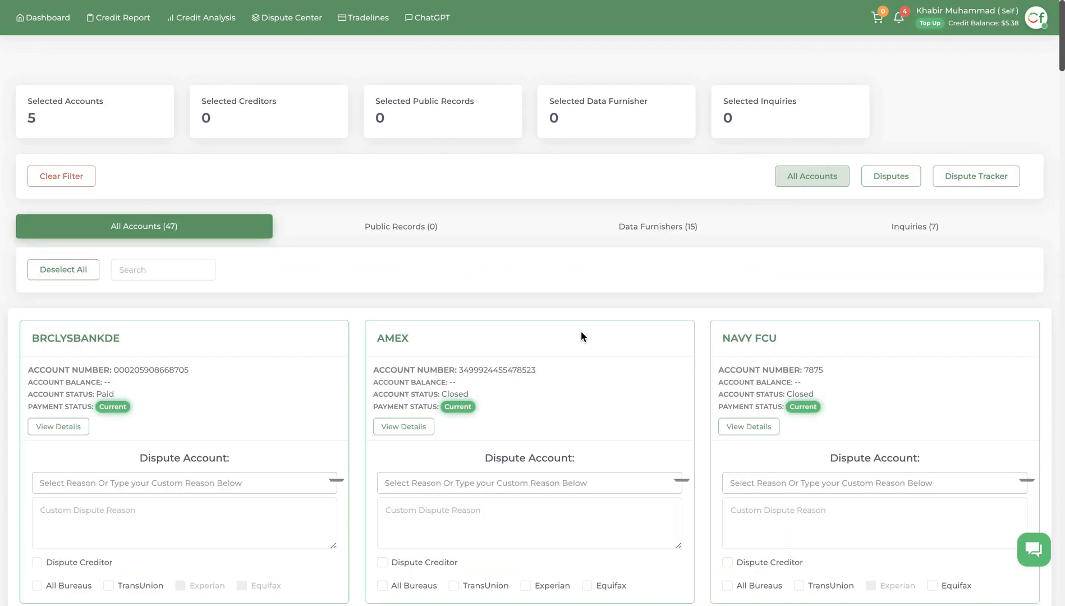
Examine the account cards to see which accounts and bureaus are selected for dispute
scroll(581, 335, down, 10)
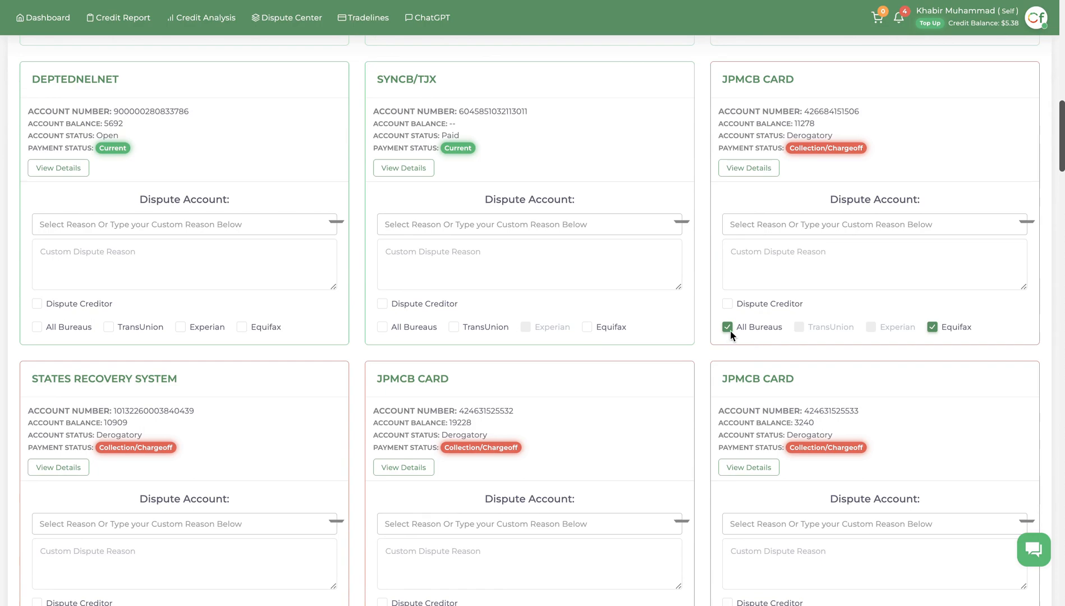
scroll(739, 277, up, 20)
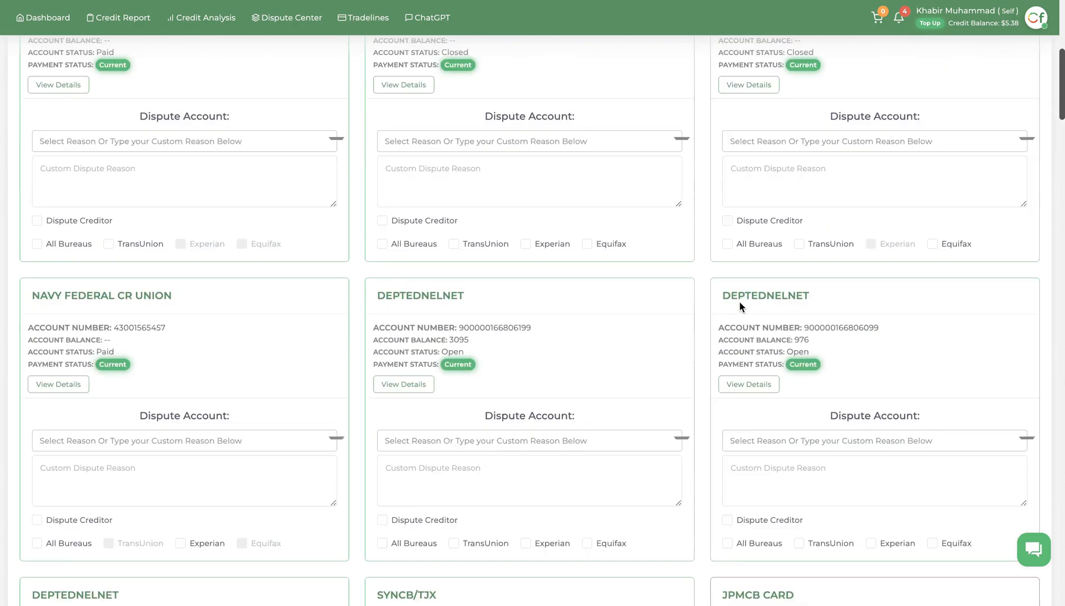
scroll(148, 136, down, 1)
scroll(656, 323, down, 15)
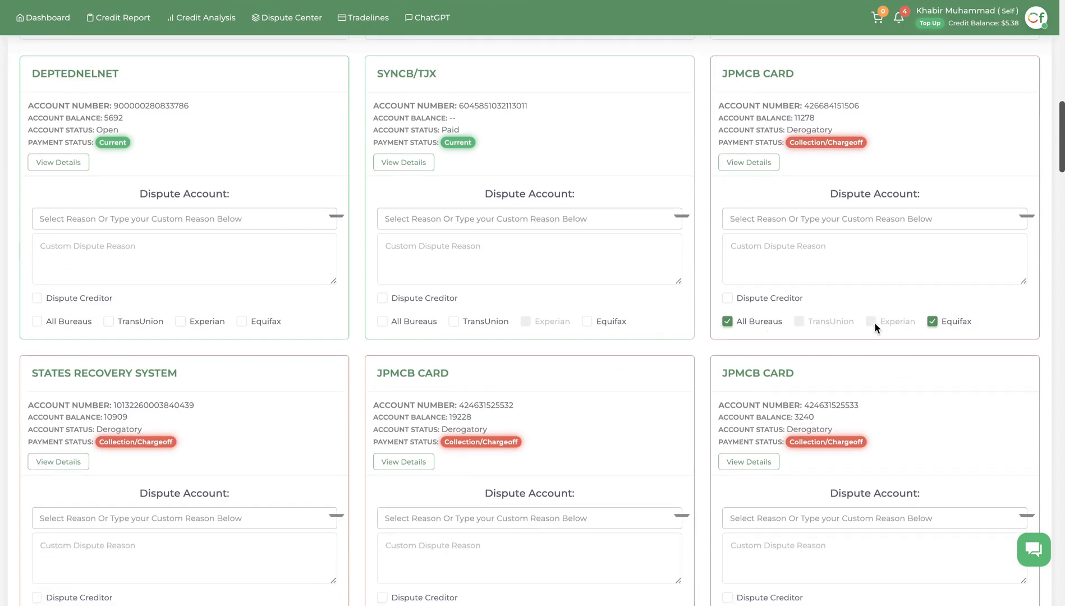
scroll(892, 326, down, 3)
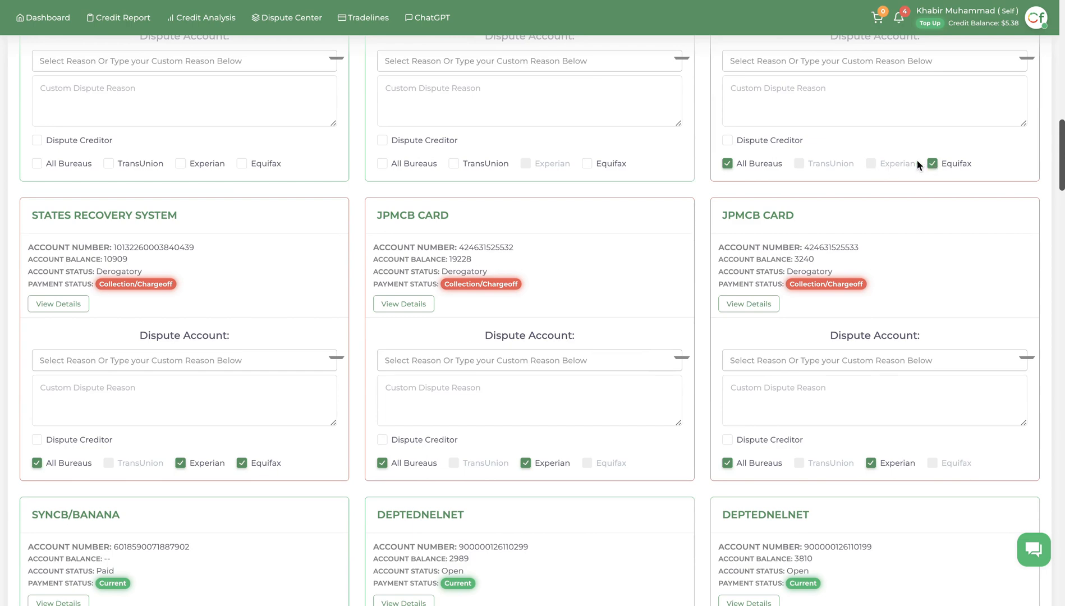
scroll(917, 163, up, 3)
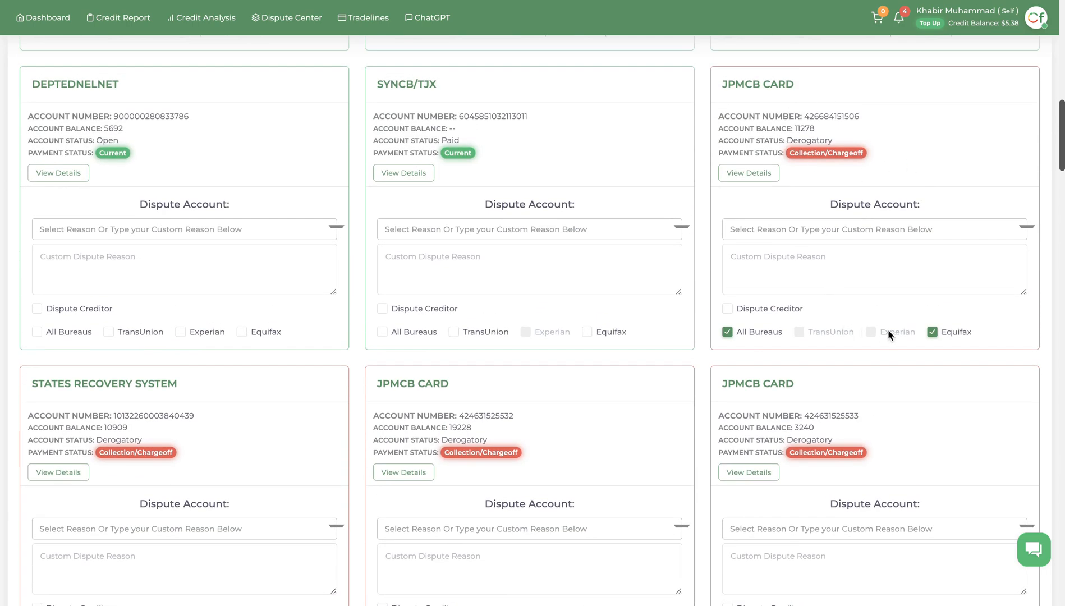
scroll(695, 340, down, 5)
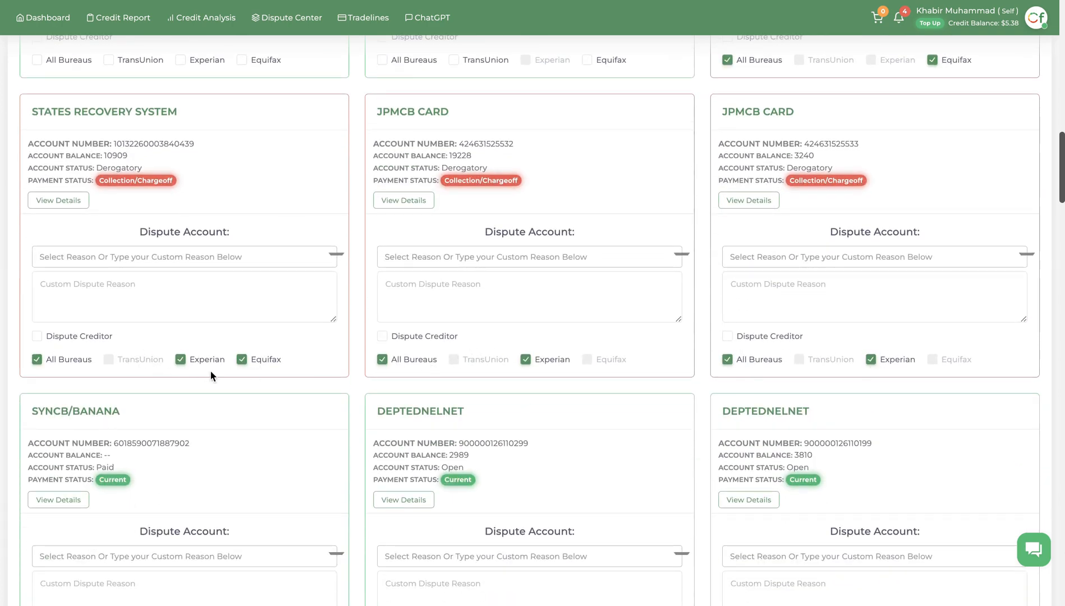
scroll(158, 405, down, 15)
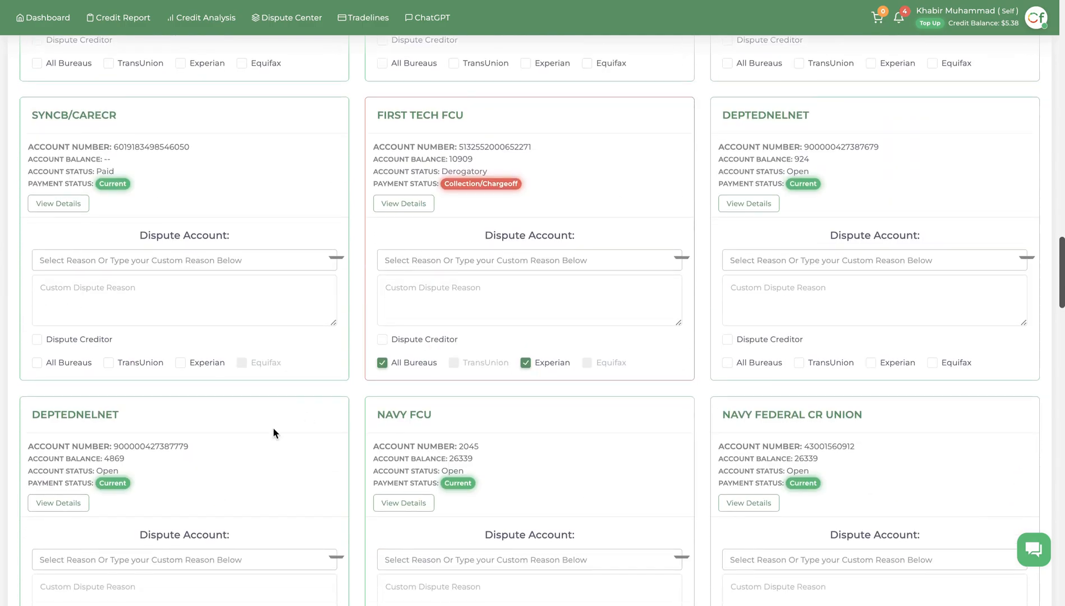
scroll(273, 427, down, 20)
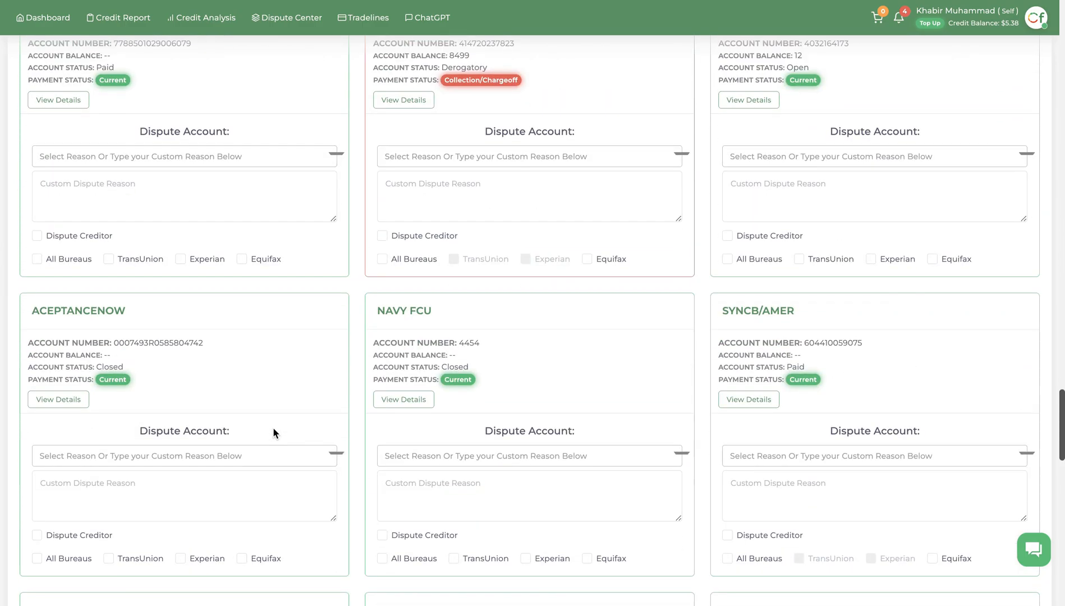
scroll(379, 429, down, 20)
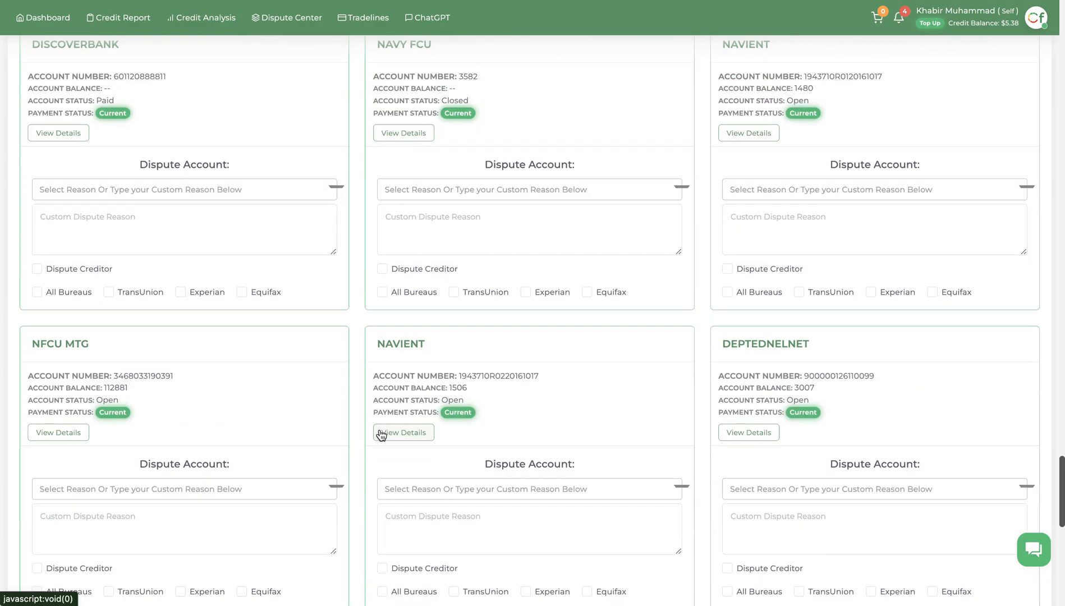
scroll(380, 430, up, 20)
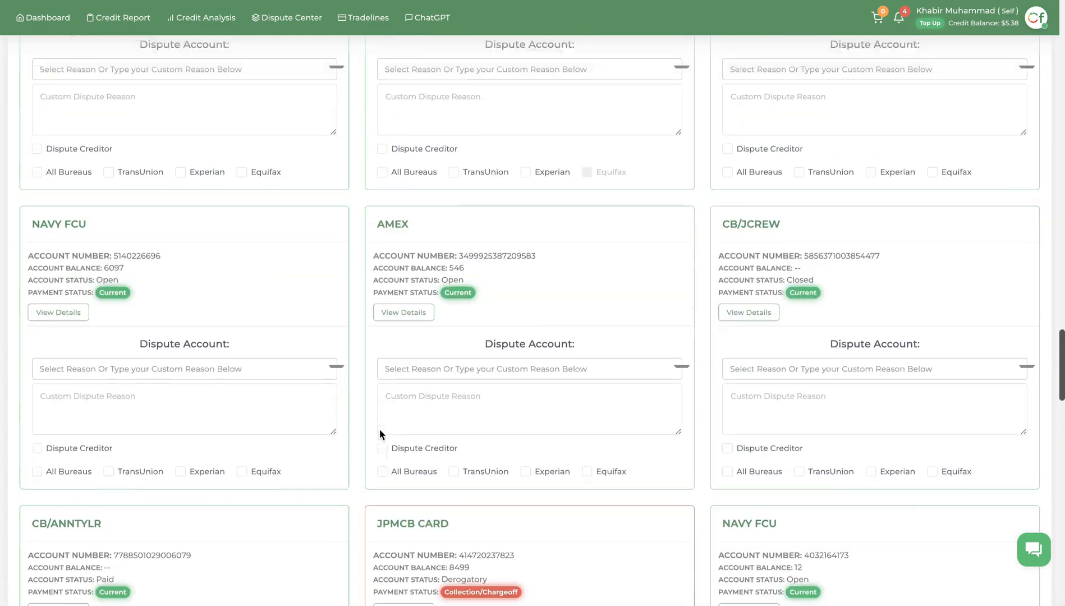
Select the SYNCB/TJX account for dispute with all of its available bureaus
scroll(379, 429, down, 9)
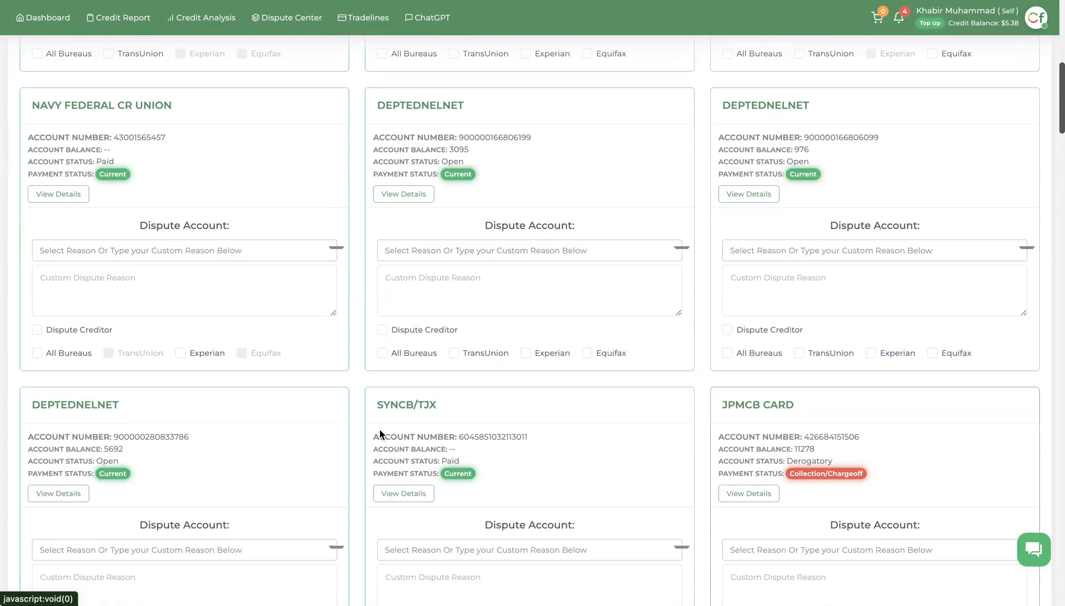
scroll(381, 430, down, 2)
scroll(381, 427, down, 2)
click(381, 423)
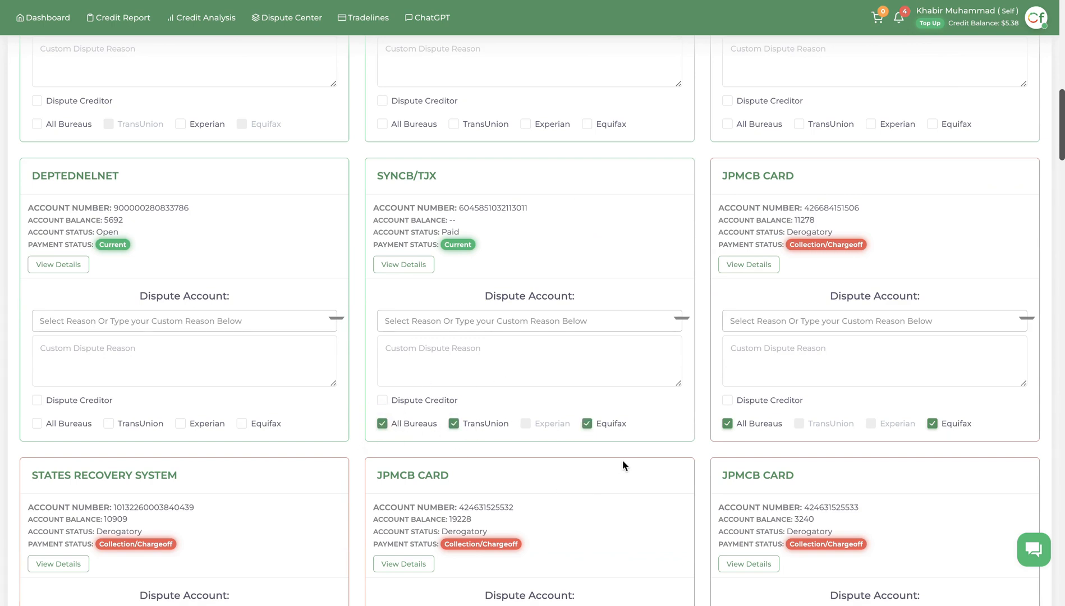
Inspect the details of the JPMCB CARD account beside SYNCB/TJX, including its past due and balance owed violations, and close them
click(750, 265)
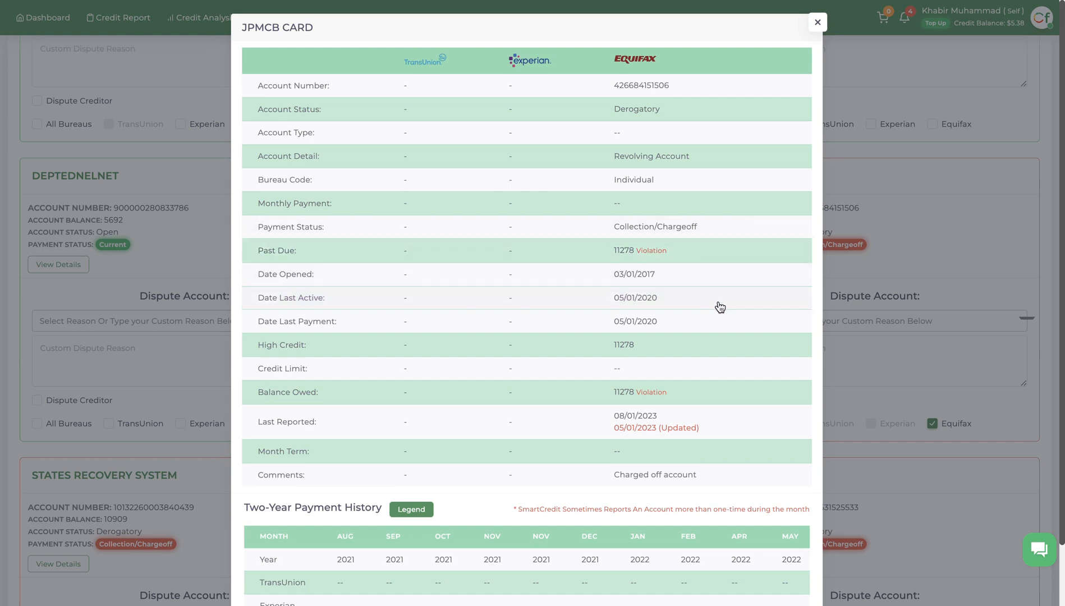
mouse_move(649, 252)
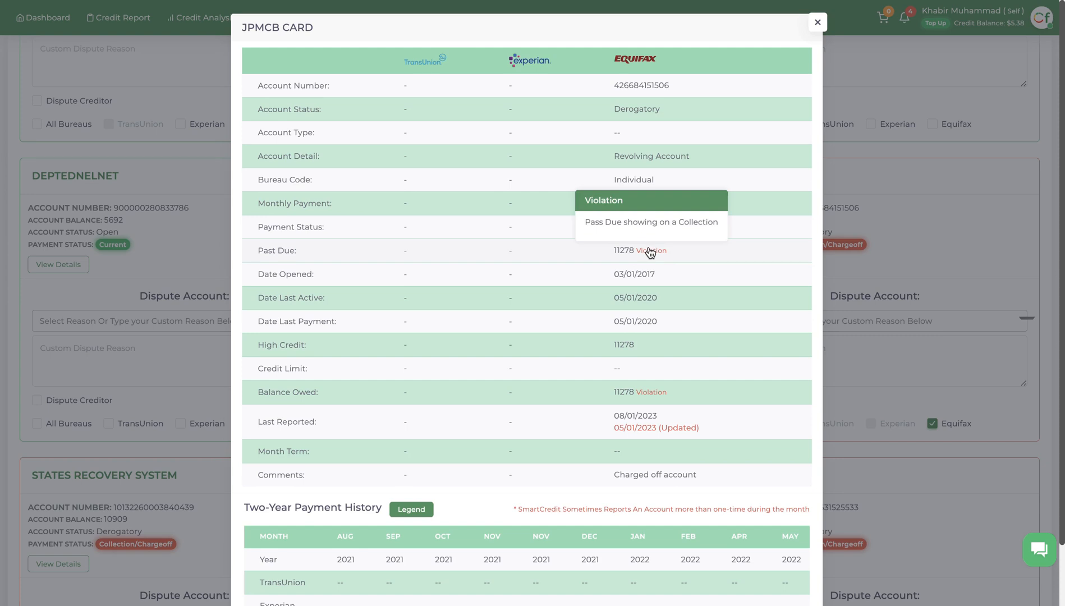
mouse_move(649, 393)
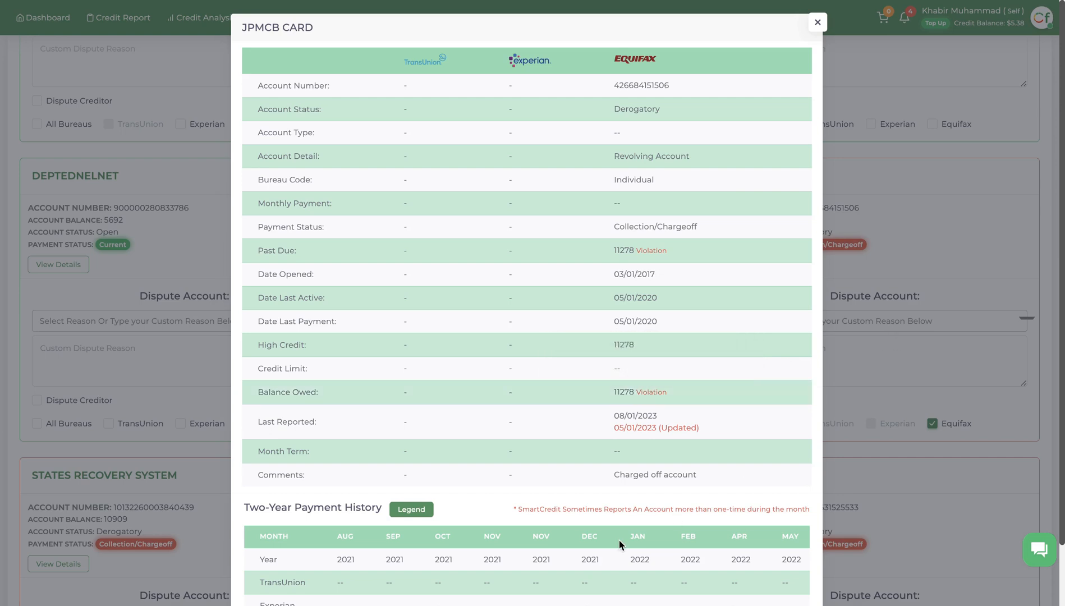
scroll(622, 546, down, 2)
scroll(863, 178, up, 2)
click(863, 179)
Check the past due and balance owed violations of the JPMCB CARD account beside STATES RECOVERY SYSTEM, and close its details
scroll(596, 476, down, 4)
scroll(596, 475, down, 4)
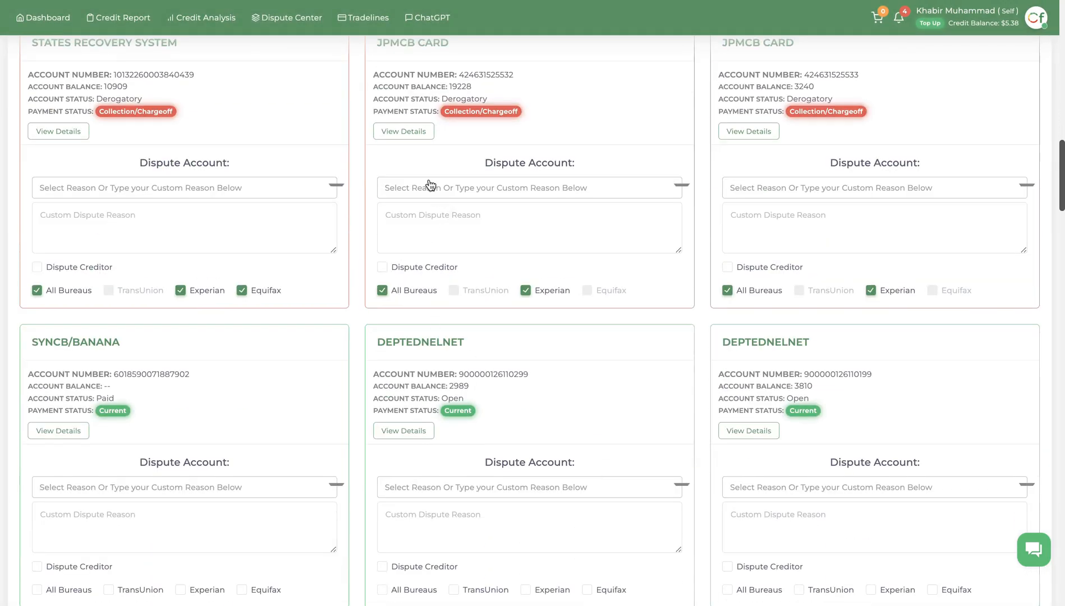
click(398, 131)
mouse_move(554, 254)
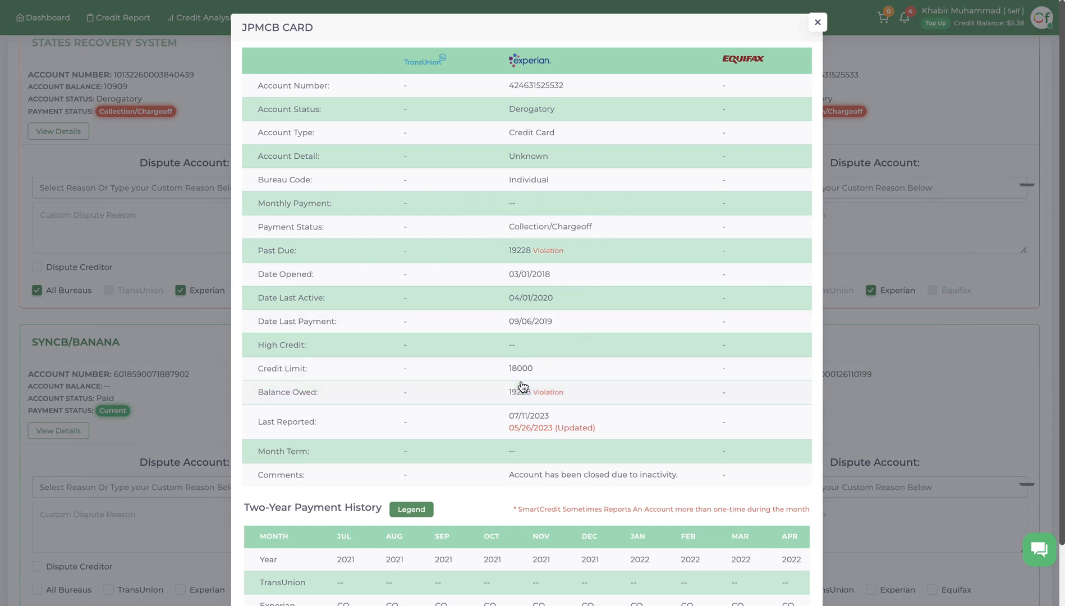
mouse_move(542, 396)
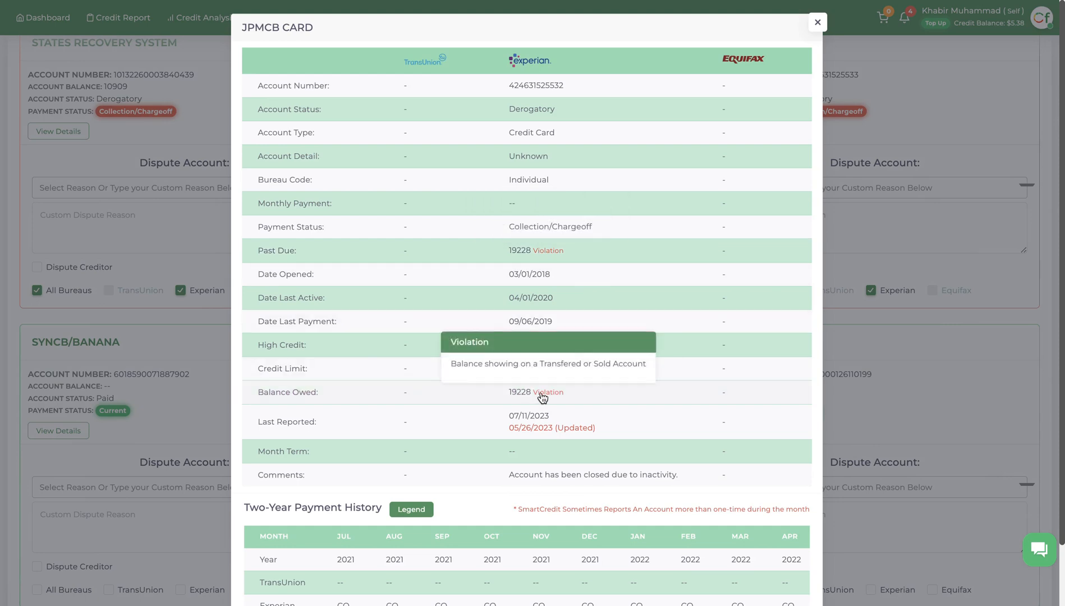
click(907, 358)
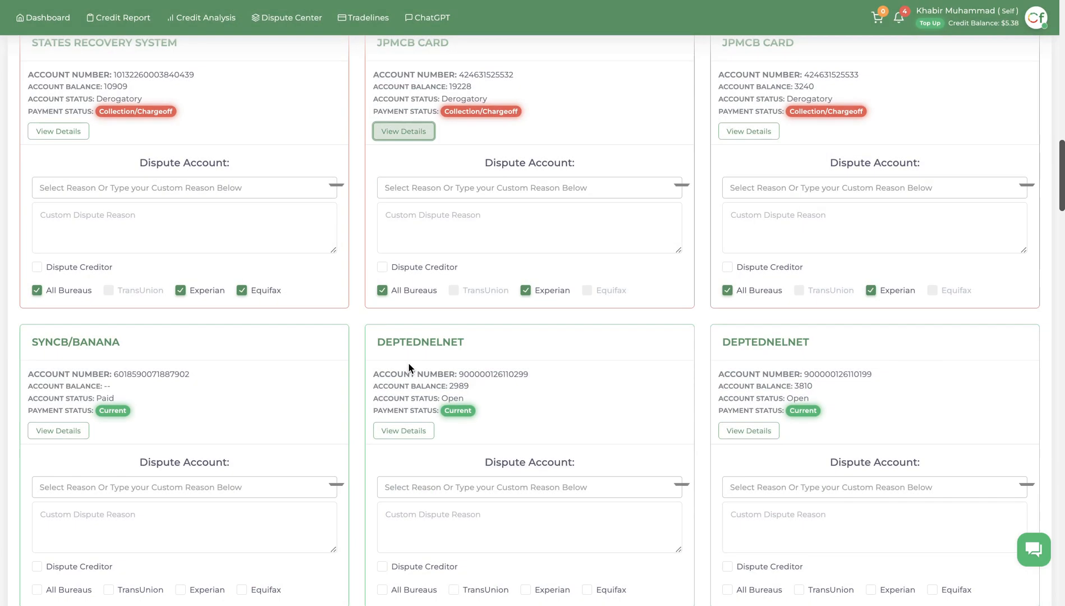
Check the balance owed violation in the STATES RECOVERY SYSTEM account details and return to the account cards
click(50, 134)
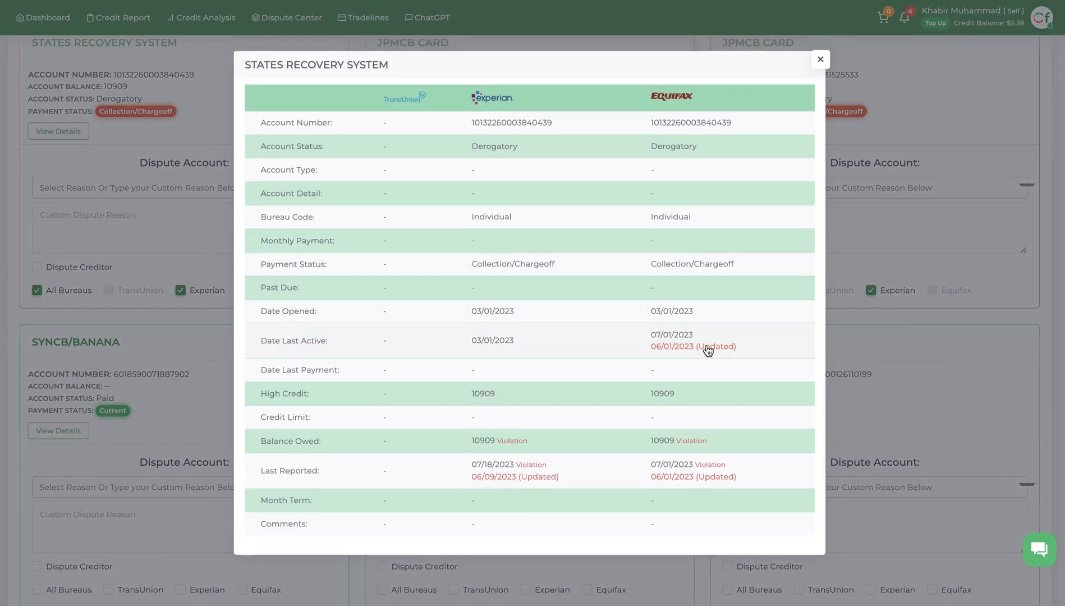
mouse_move(691, 444)
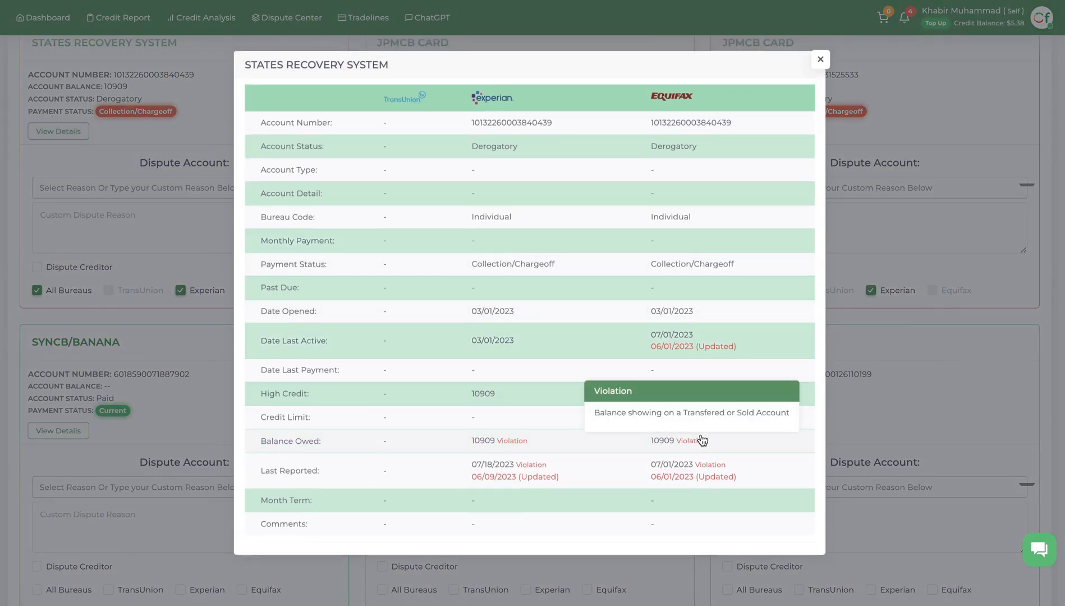
click(891, 445)
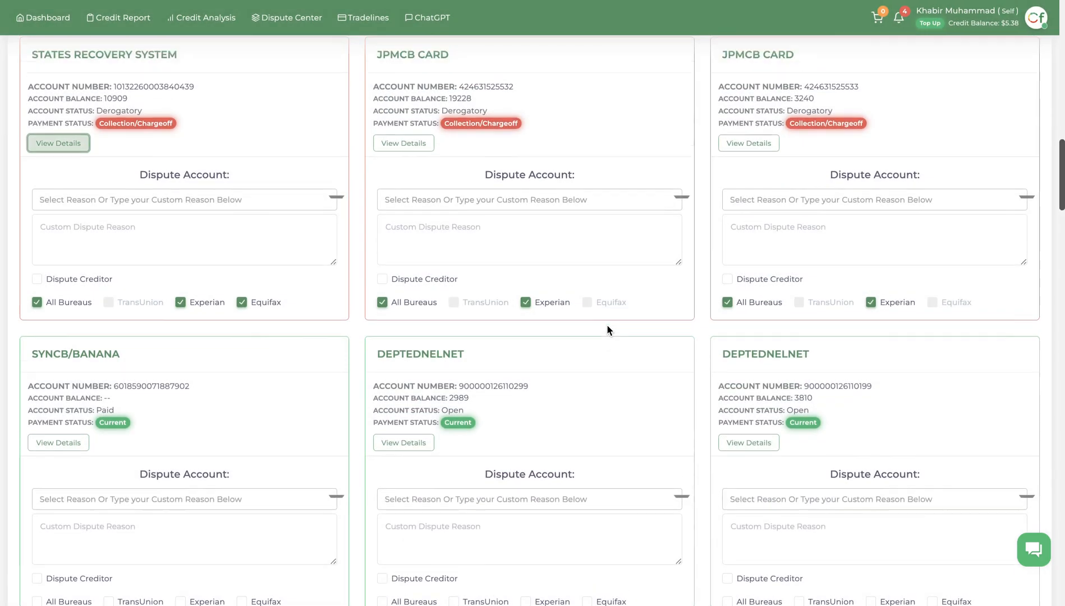
scroll(606, 325, up, 4)
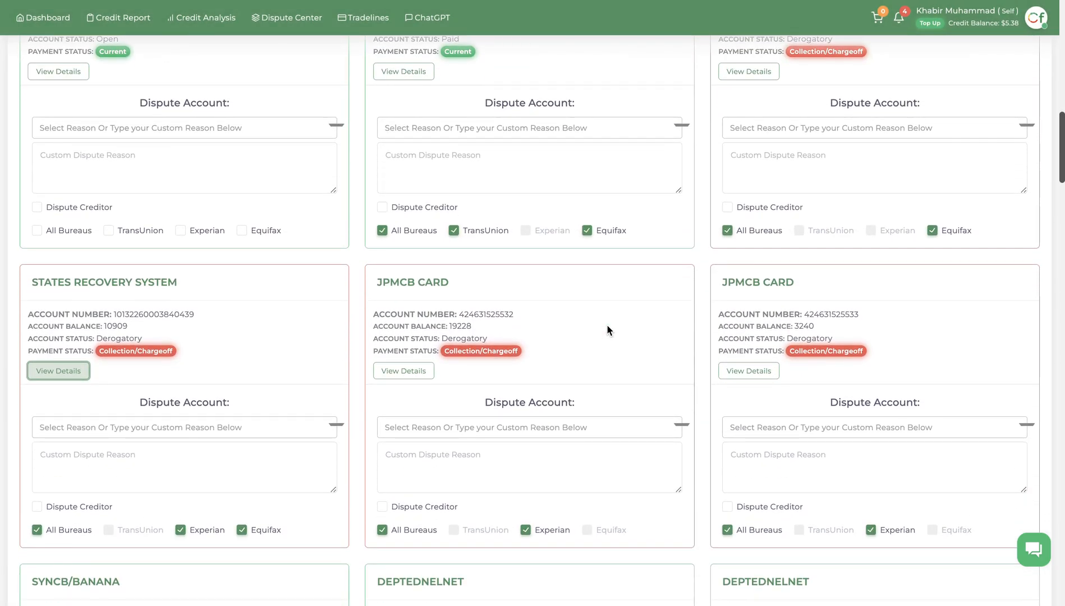
Look through the account selections, then browse the Furnishers & Debt Collectors, Credit Bureaus and Metro-2 categories of dispute letters
scroll(606, 326, up, 4)
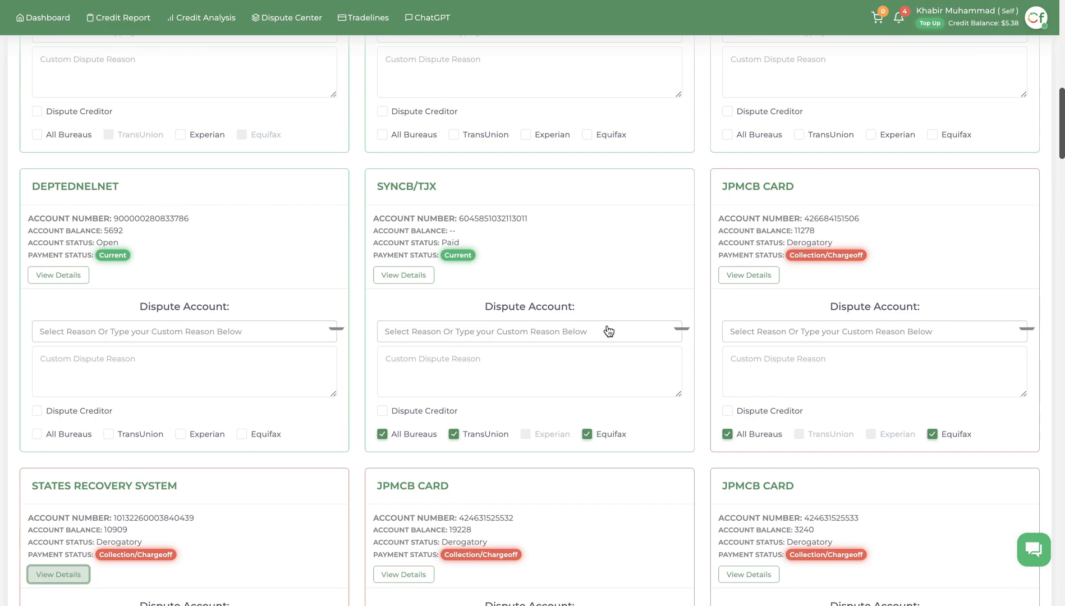
scroll(609, 331, up, 9)
scroll(605, 337, down, 11)
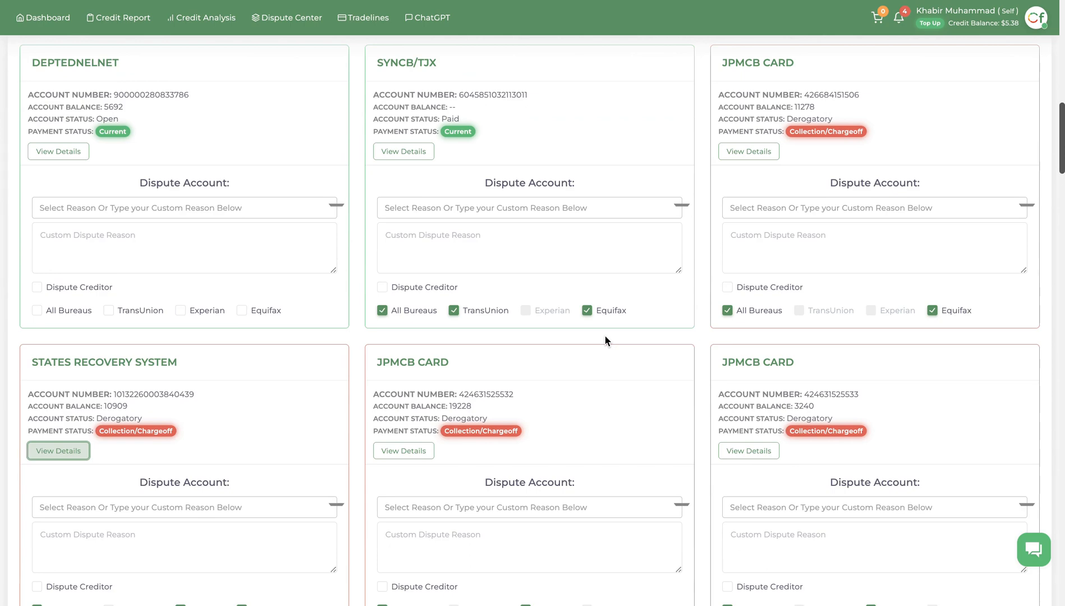
scroll(605, 336, up, 10)
scroll(606, 337, down, 1)
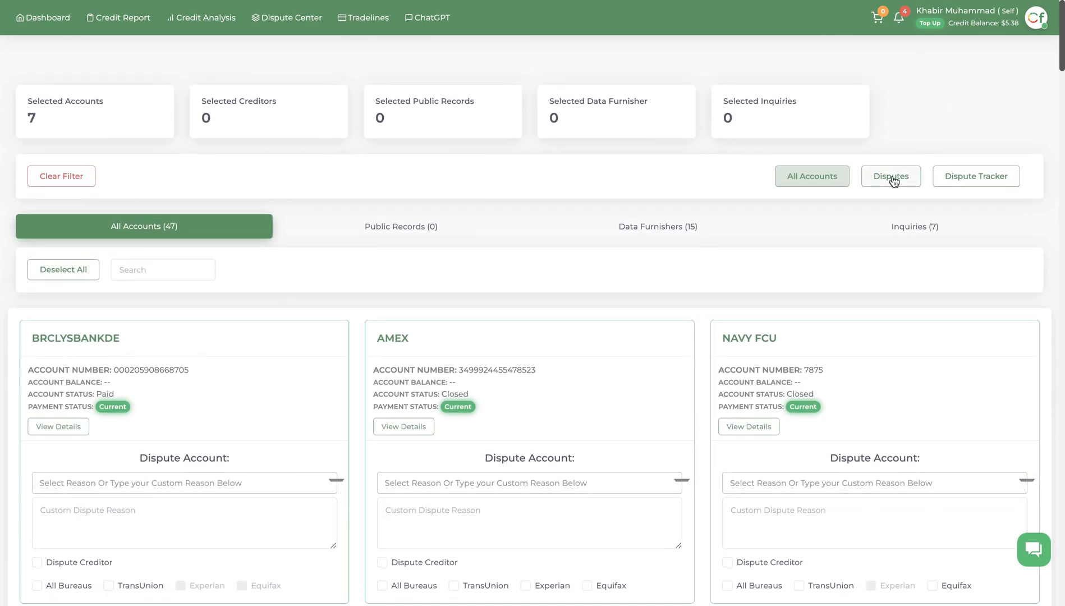
click(892, 178)
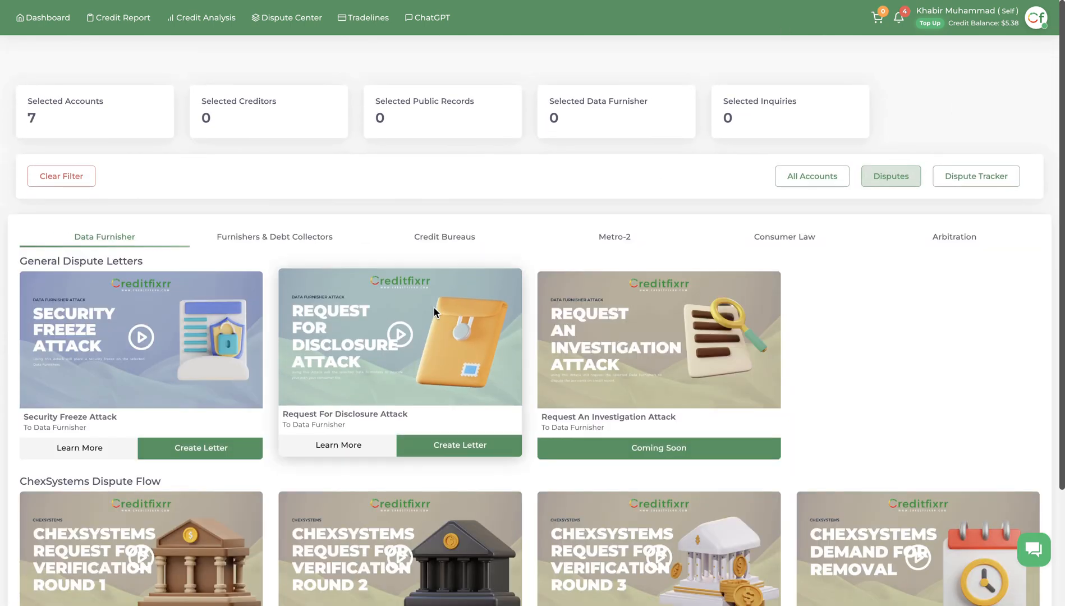
click(285, 241)
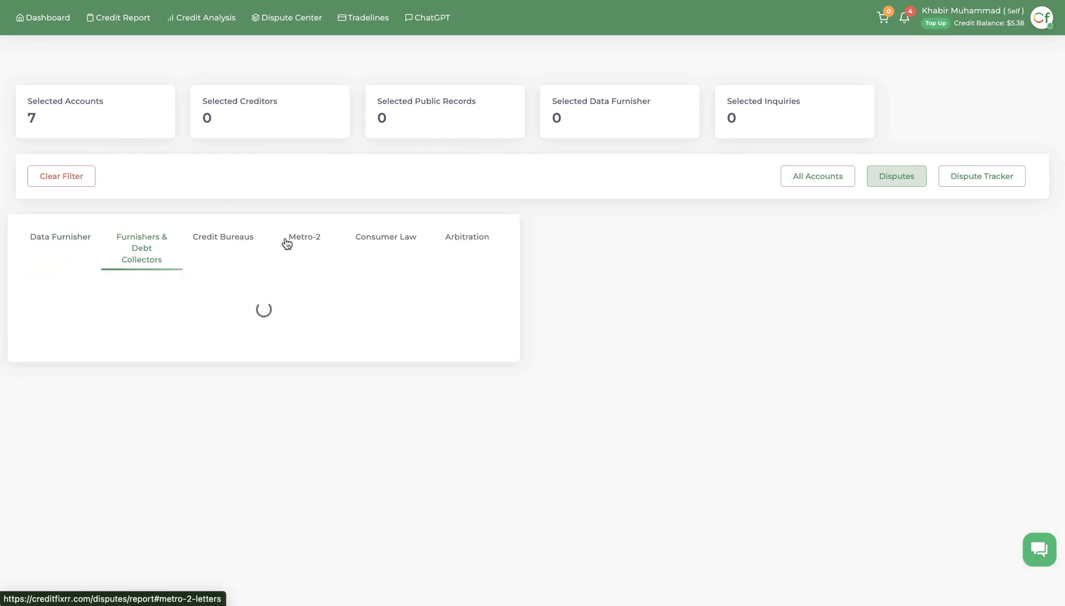
click(454, 243)
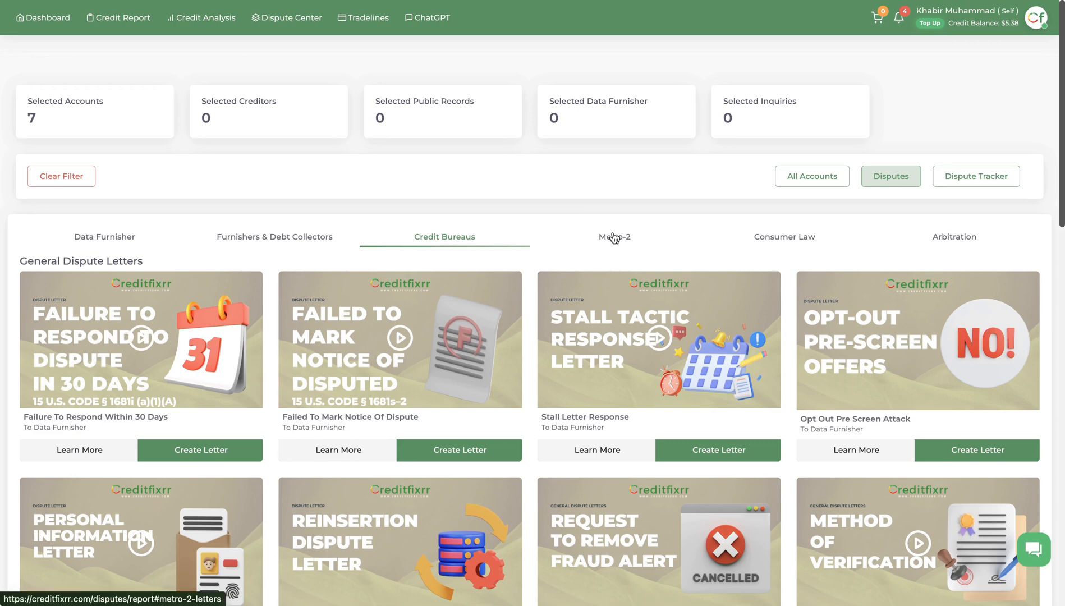
click(614, 238)
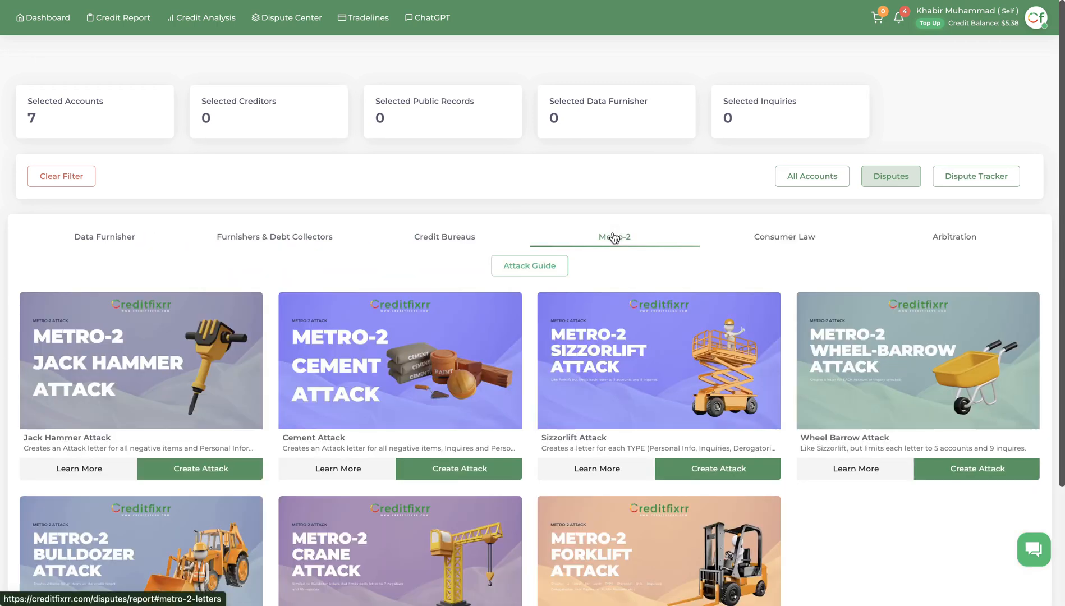
Read the Metro-2 Attack Guide, including its attack types and the schedule of rounds, and close it
click(533, 270)
scroll(530, 276, down, 3)
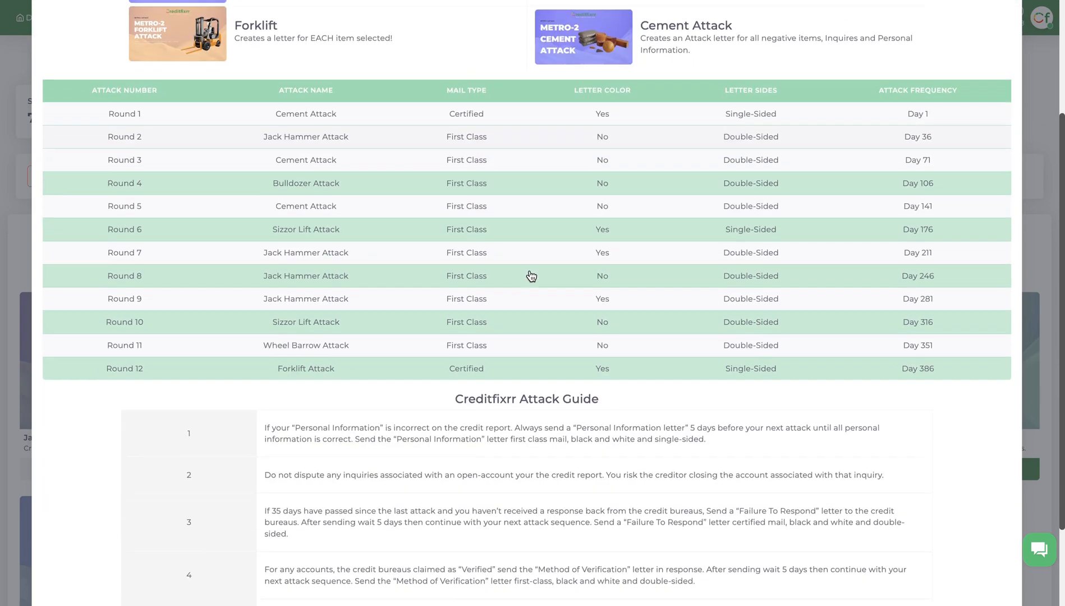
scroll(531, 276, up, 3)
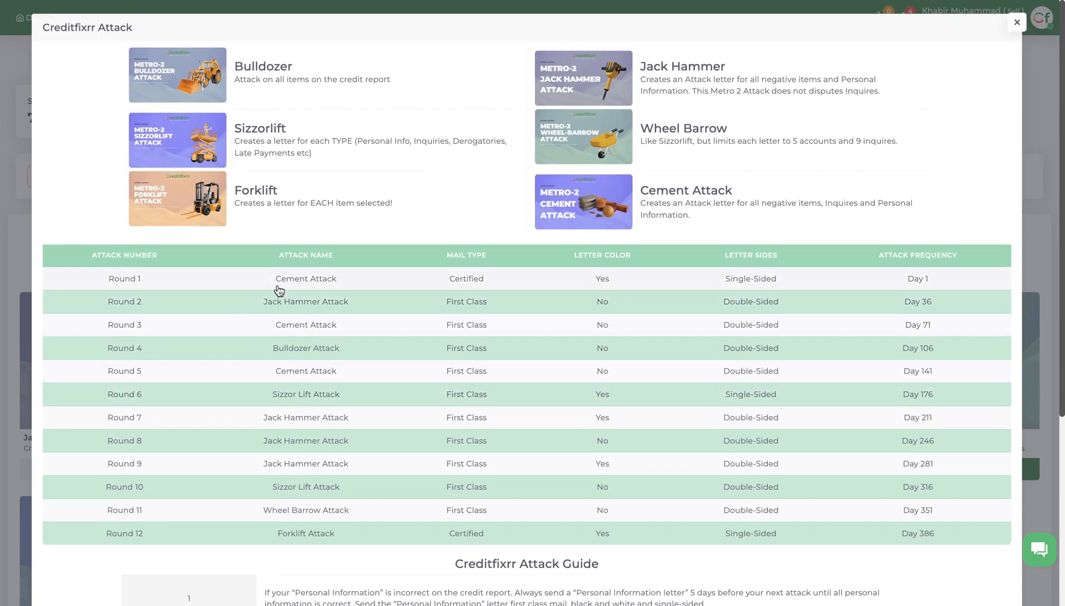
click(1016, 22)
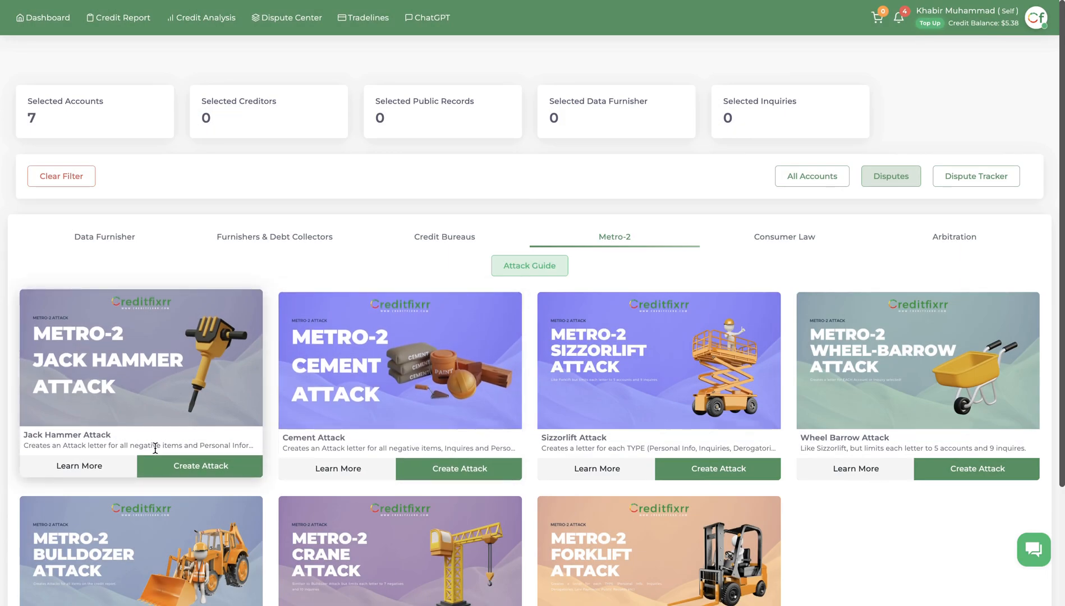
Recheck the selected accounts and create a Metro-2 Jack Hammer Attack for them
click(824, 182)
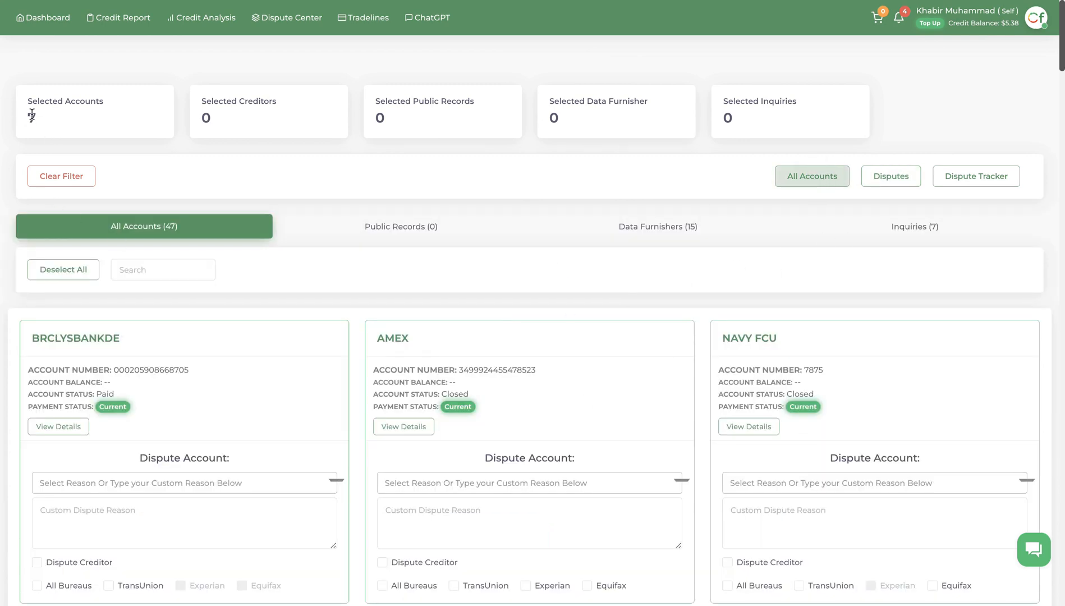
click(891, 176)
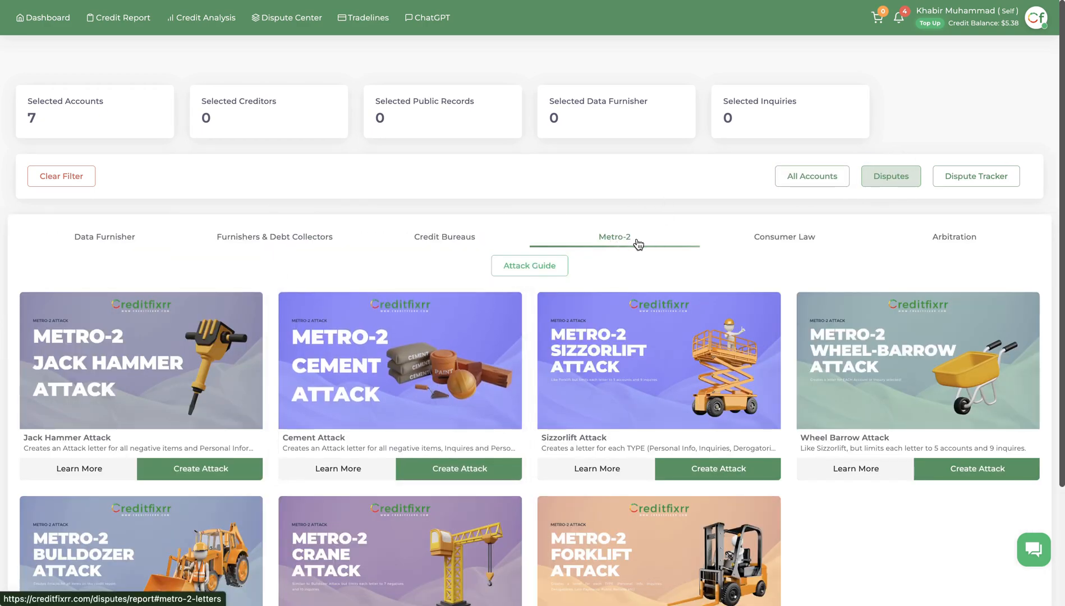
click(205, 468)
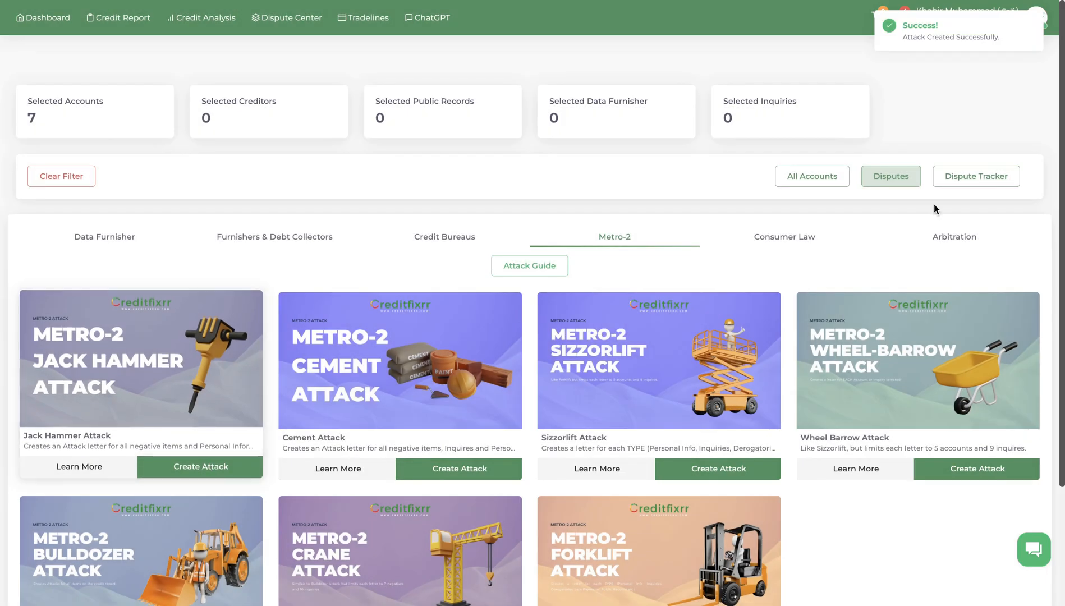
Preview the newest Equifax Jack Hammer Attack letter from the dispute tracker, read through it and close the preview
click(969, 182)
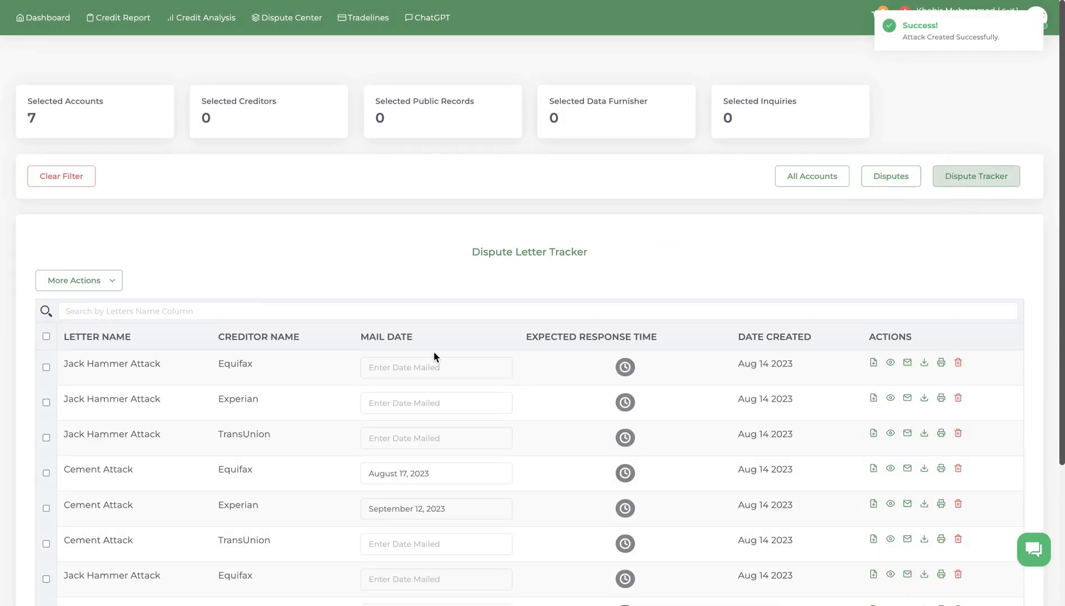
click(889, 362)
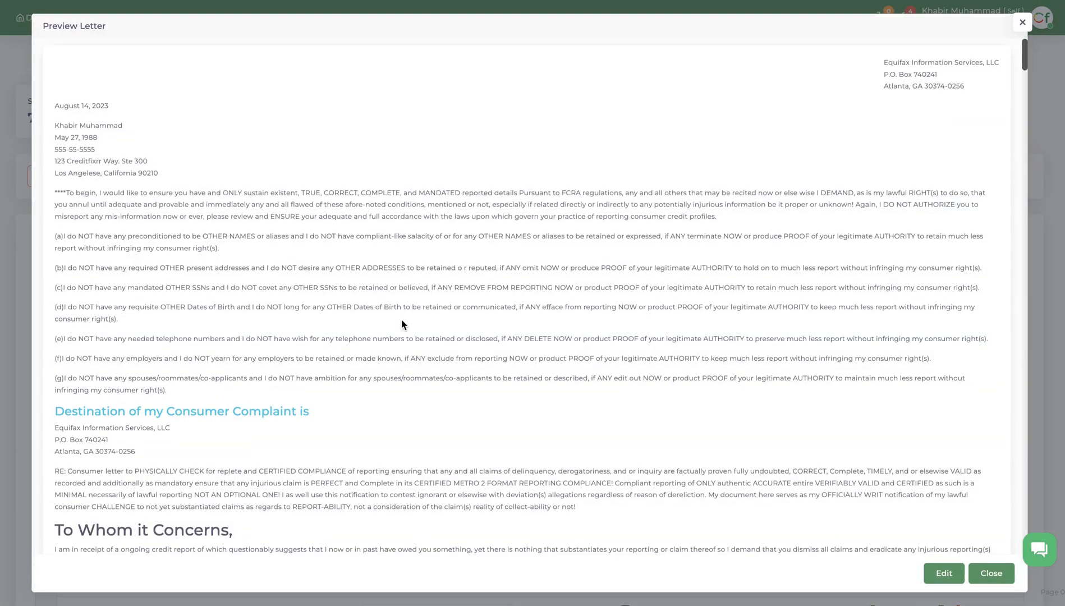
scroll(396, 368, down, 20)
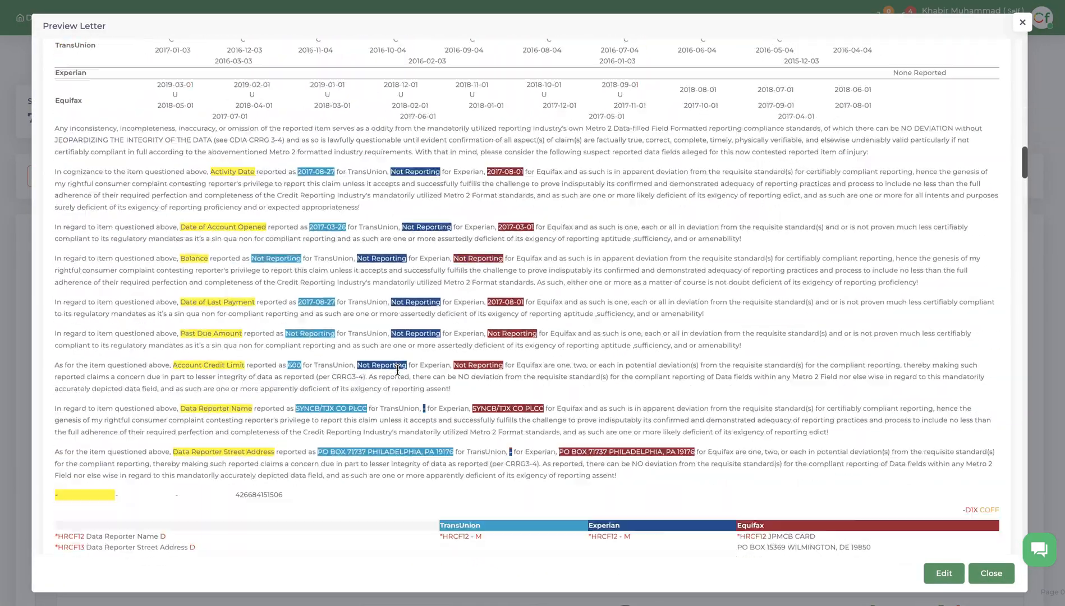
scroll(397, 370, down, 20)
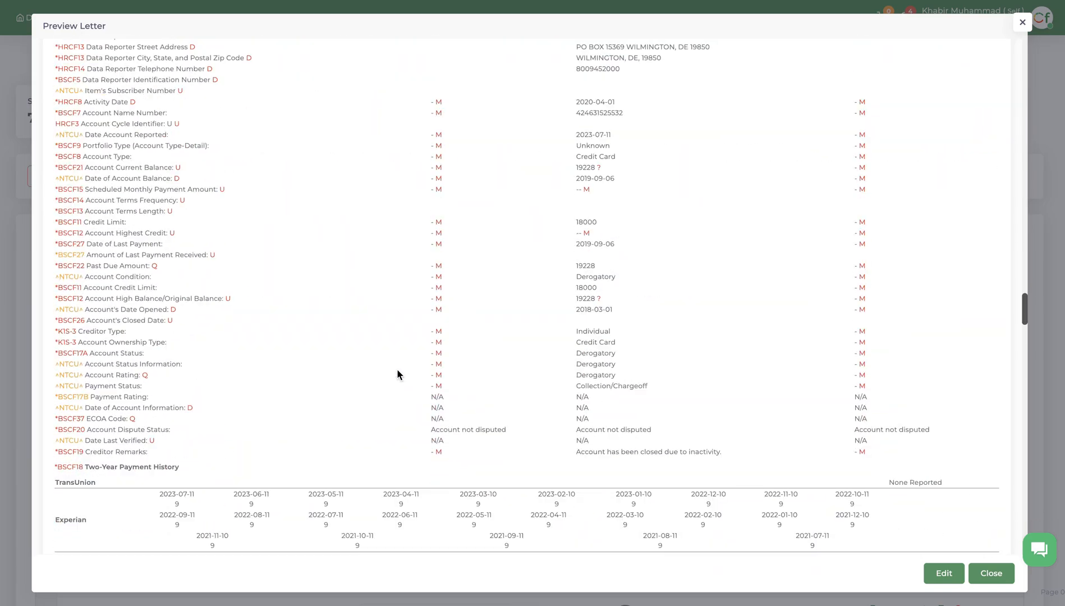
scroll(397, 370, down, 15)
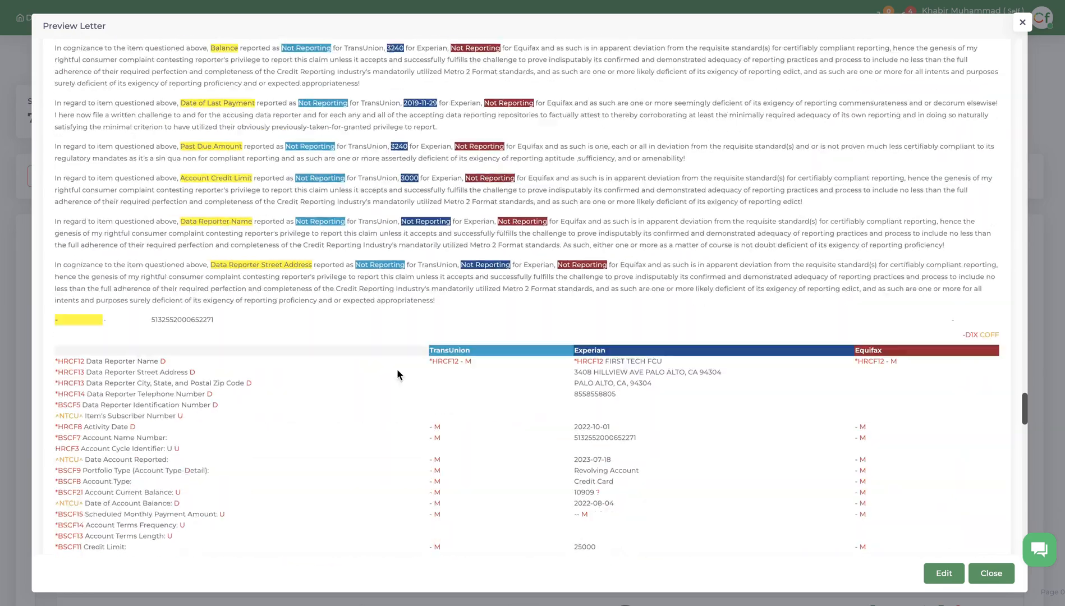
scroll(396, 375, down, 4)
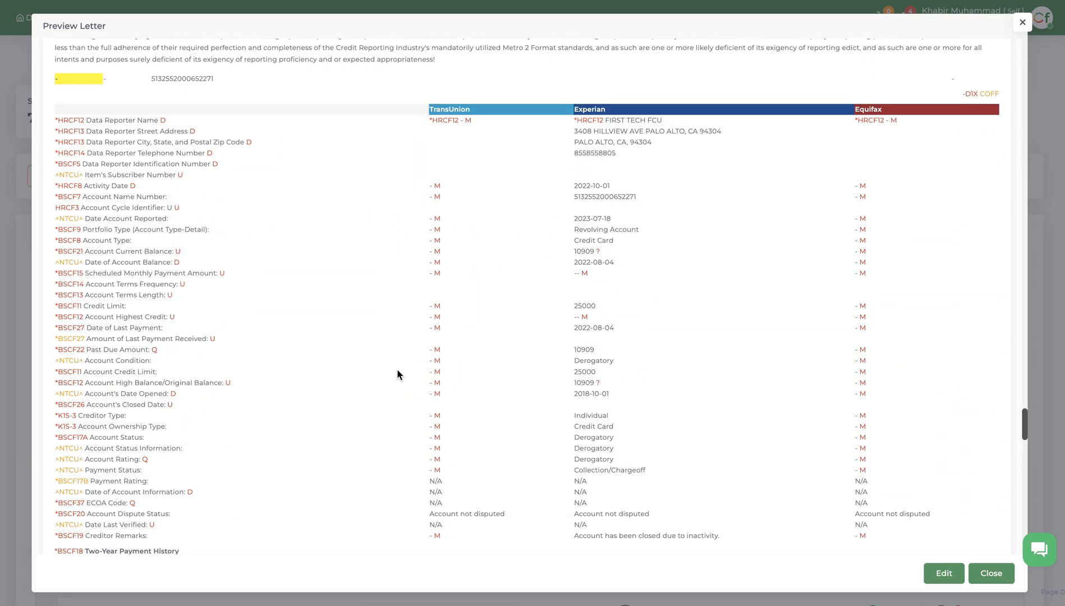
click(1021, 22)
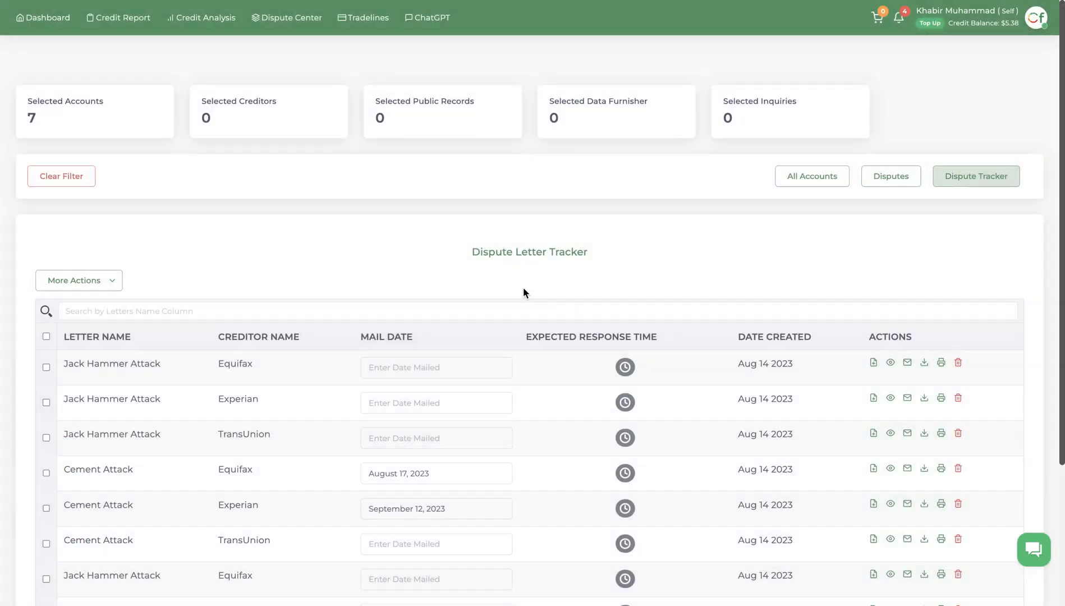
Set the dispute reason of the JPMCB CARD account beside SYNCB/TJX to "If you can't prove that you had proof, you need to remove this late payment."
click(881, 181)
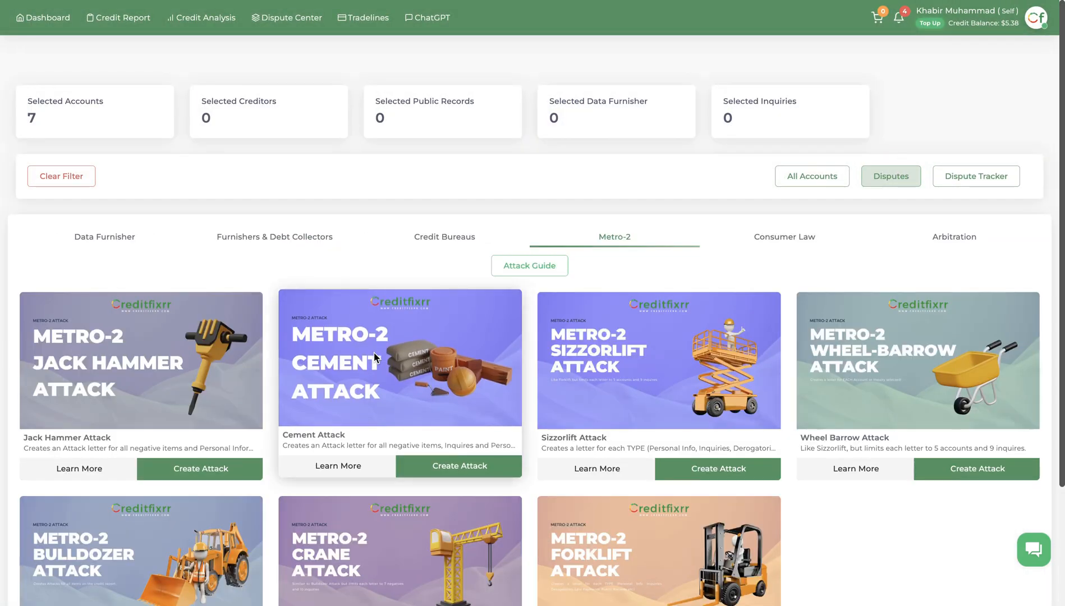
click(814, 179)
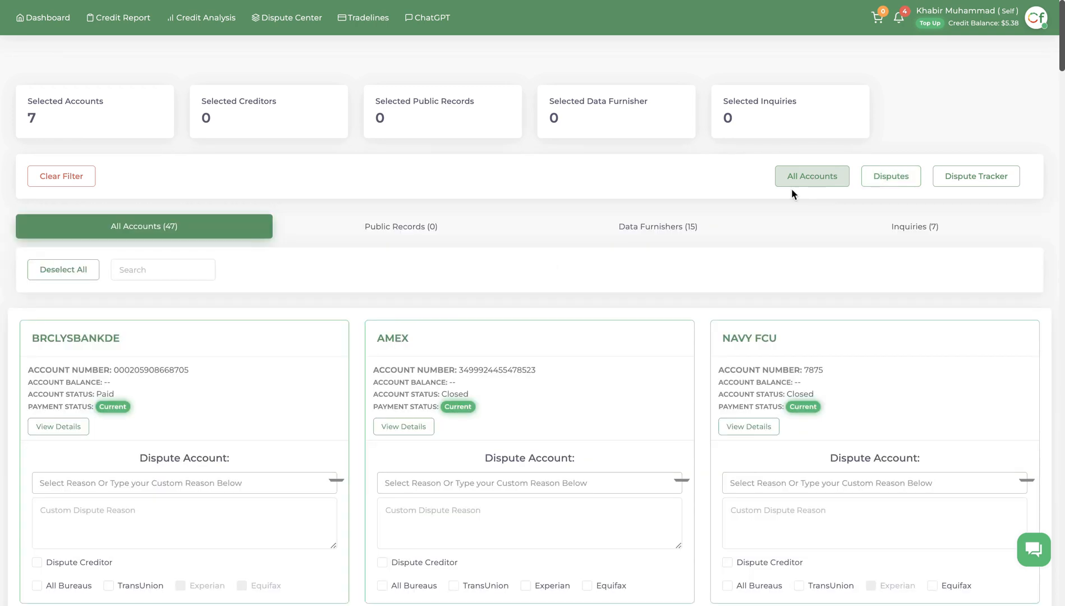
click(889, 176)
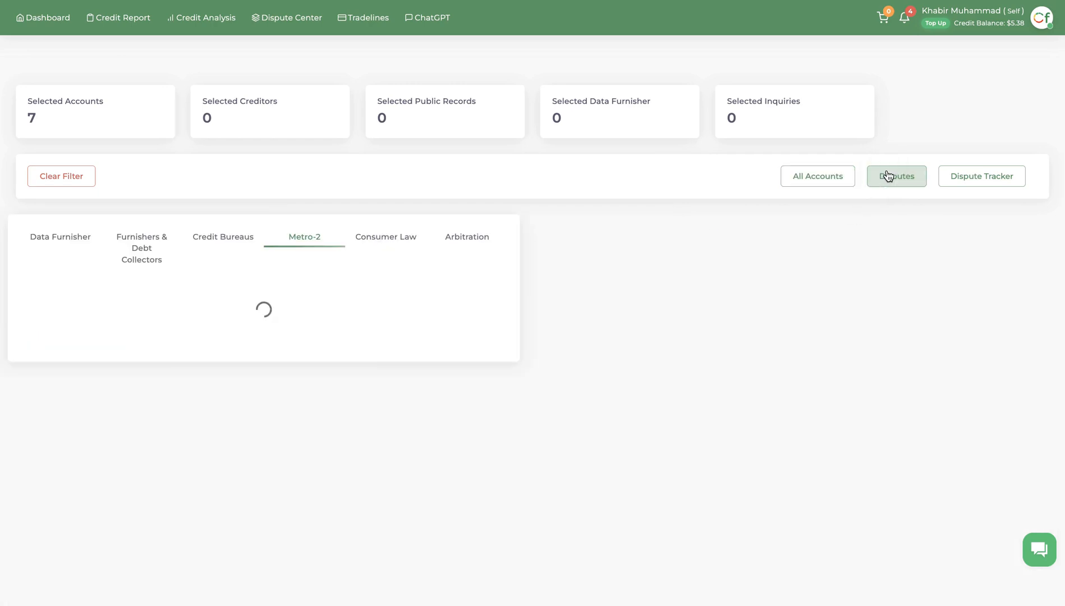
click(822, 180)
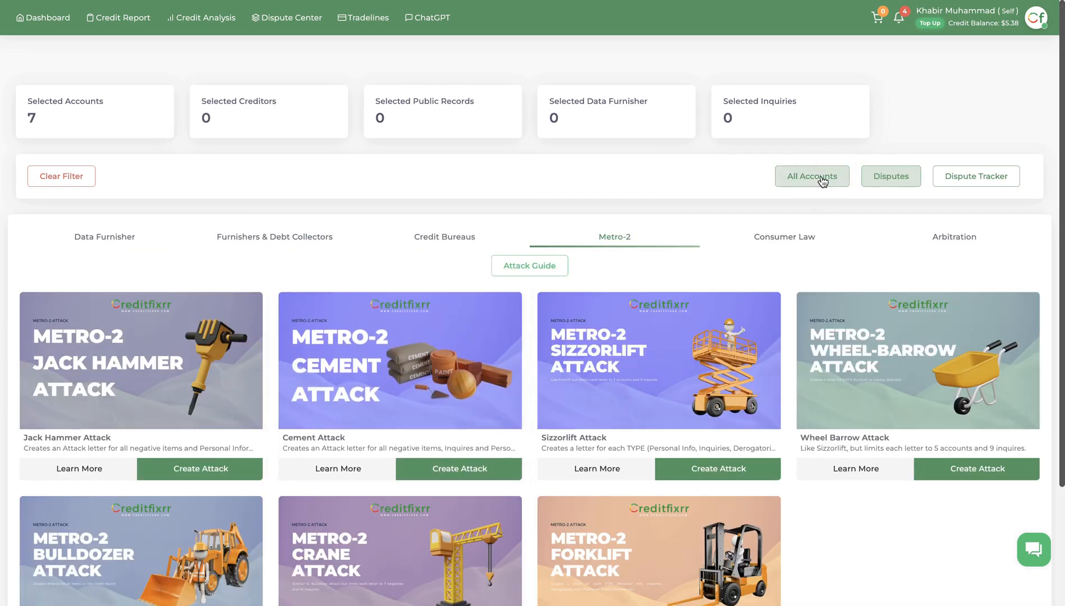
scroll(435, 439, down, 10)
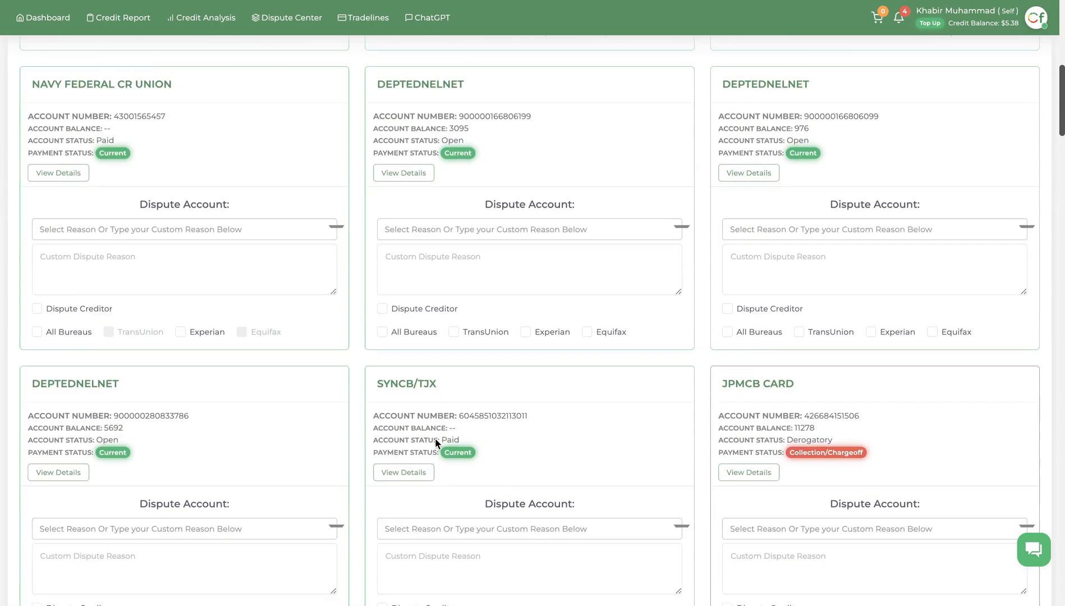
scroll(746, 173, up, 2)
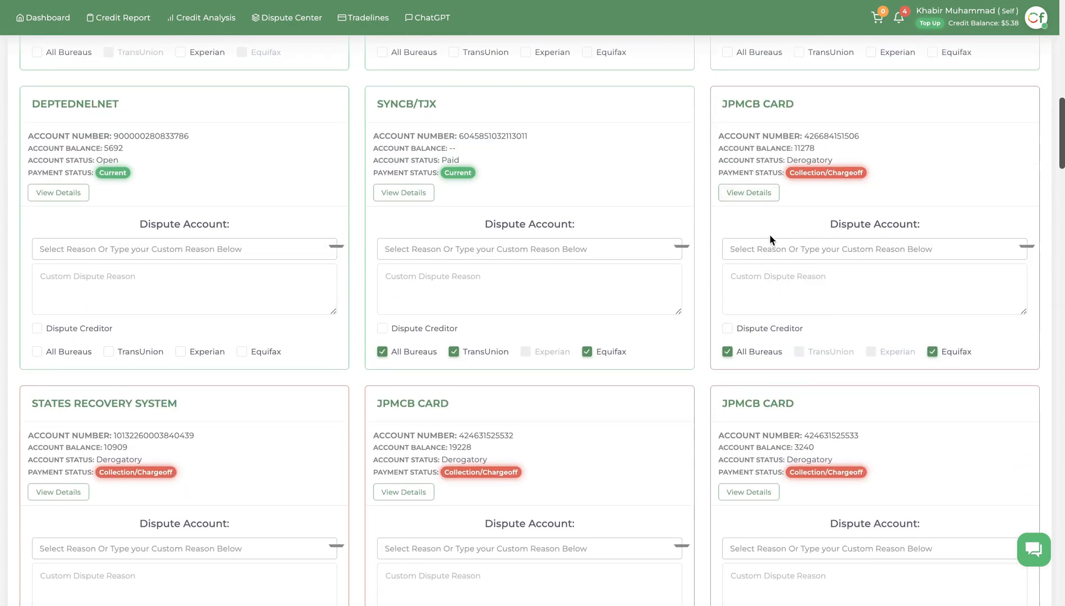
click(771, 252)
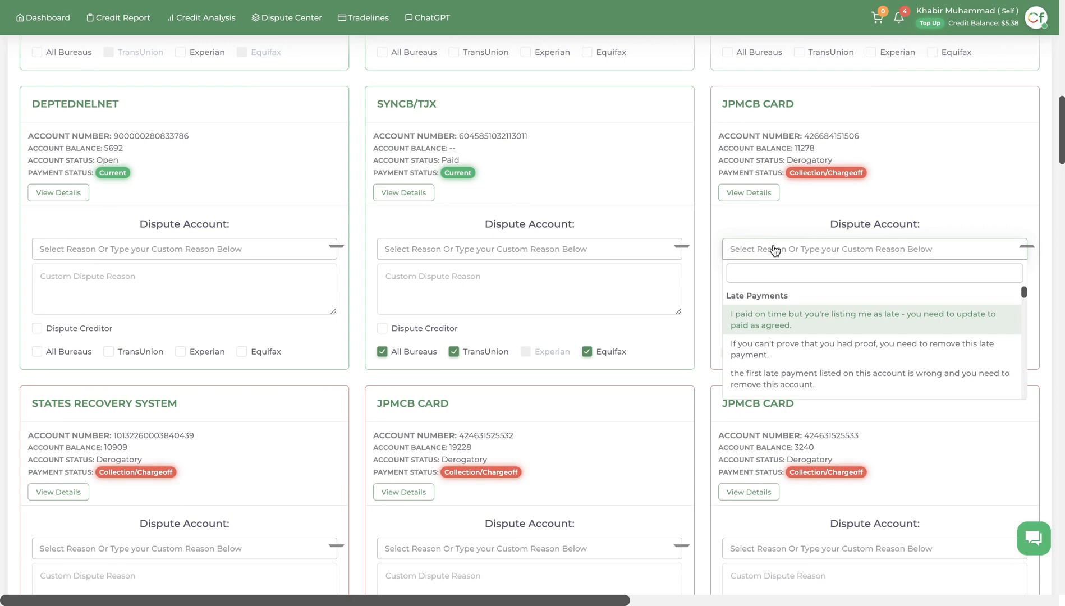
click(785, 344)
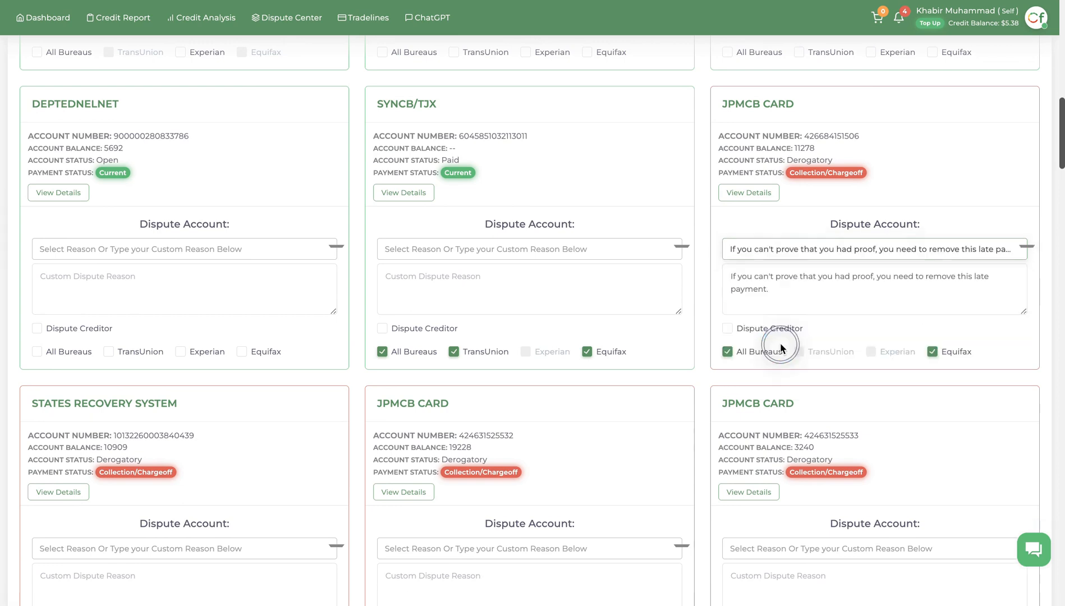
Check the past due violation in the details of the JPMCB CARD account beside SYNCB/TJX, and close them
click(811, 288)
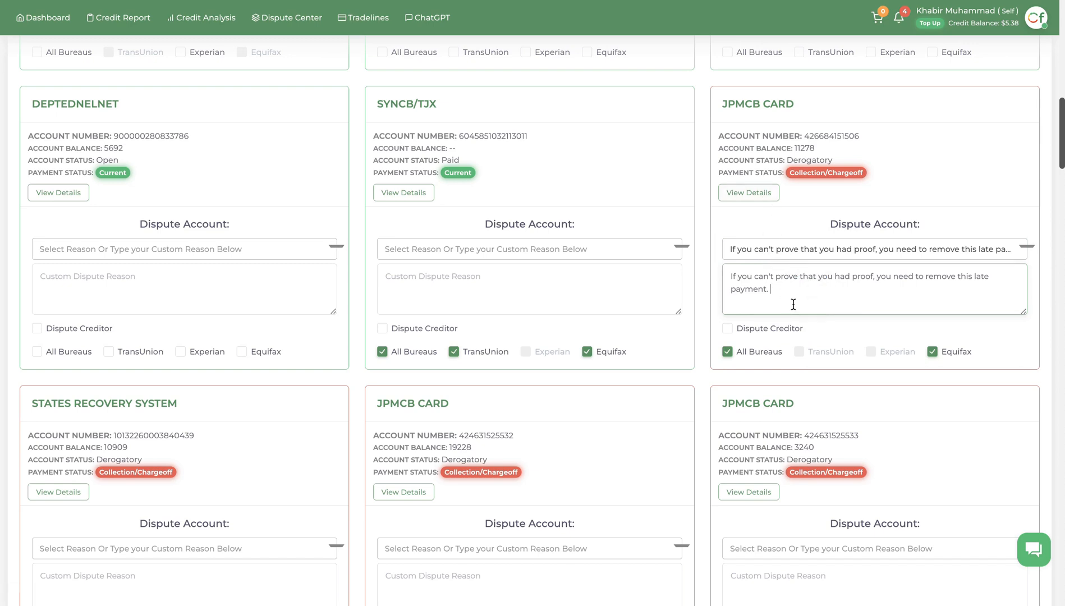
click(732, 193)
mouse_move(661, 250)
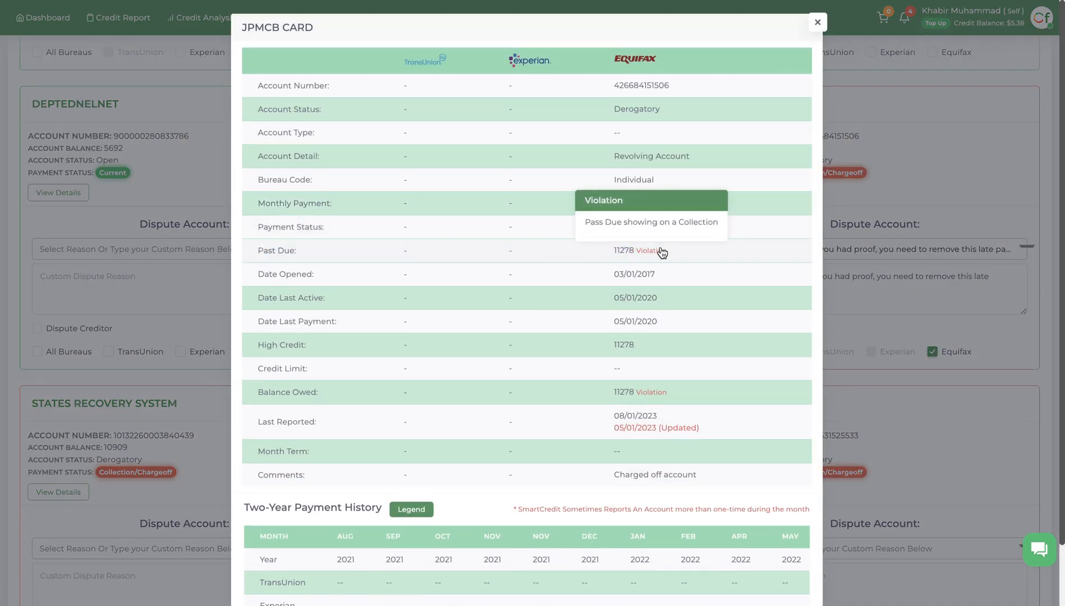
click(920, 301)
Replace that JPMCB CARD account's custom dispute reason with "Pass Due Showing on a collection account please delete."
click(775, 287)
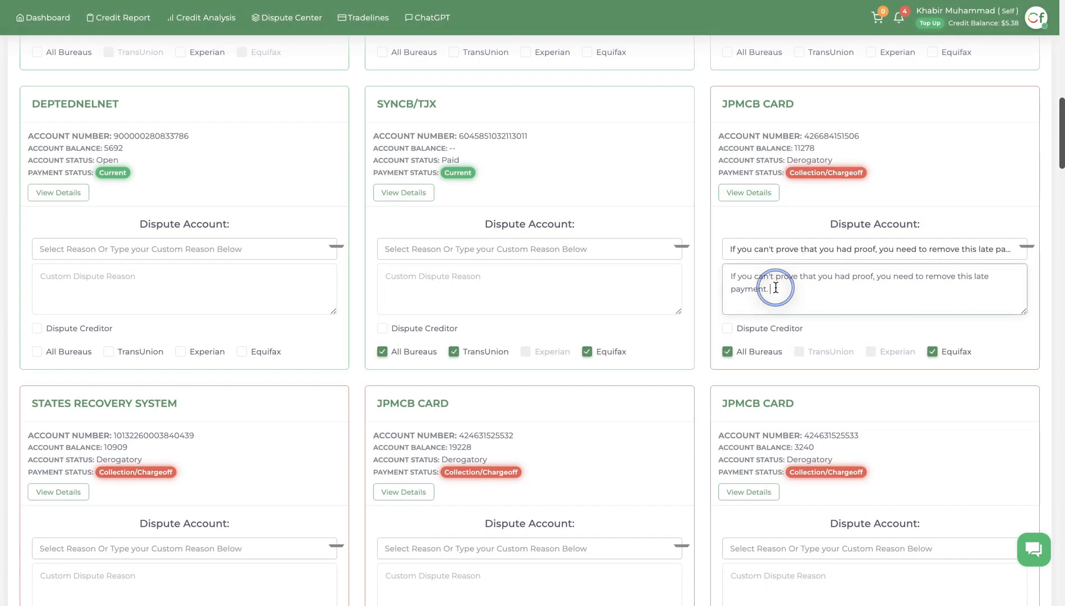
key(ctrl+a)
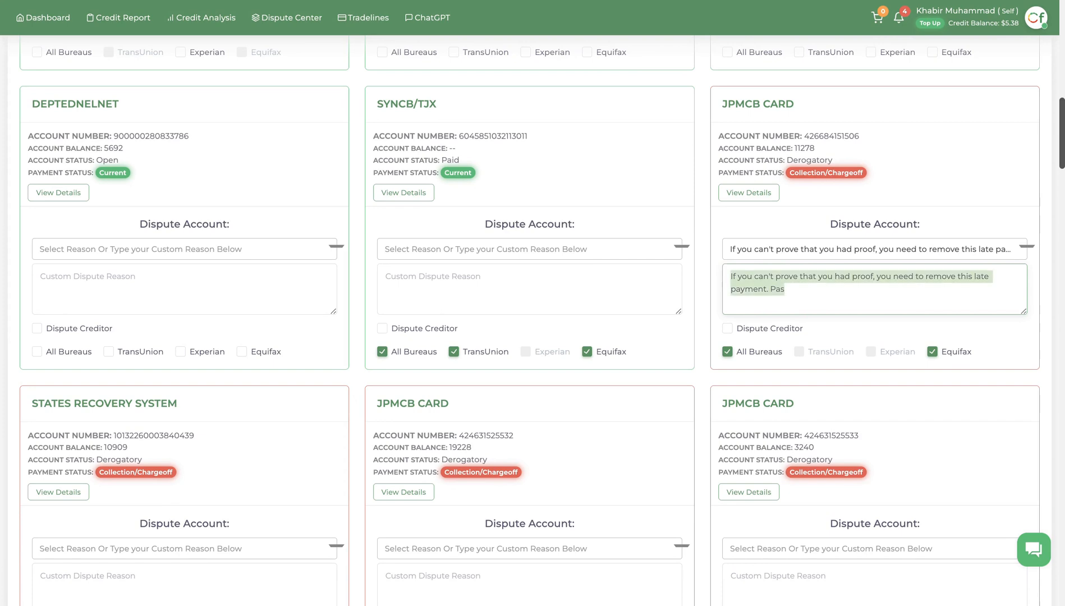
text(Pas)
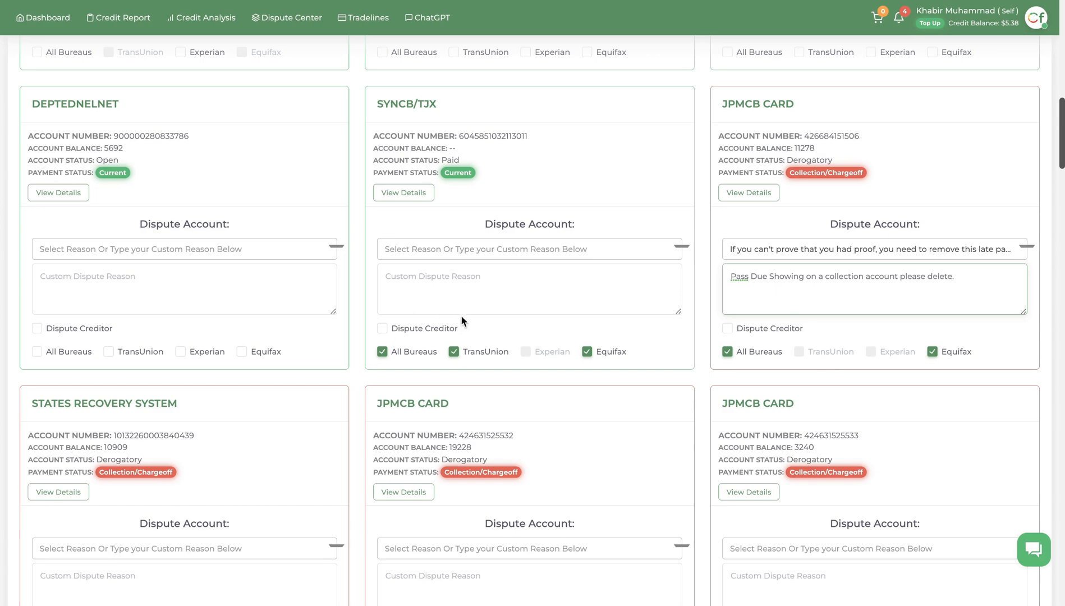
Set the dispute reason of the JPMCB CARD account beside STATES RECOVERY SYSTEM to "This account was sold but still reports a balance"
scroll(385, 477, down, 3)
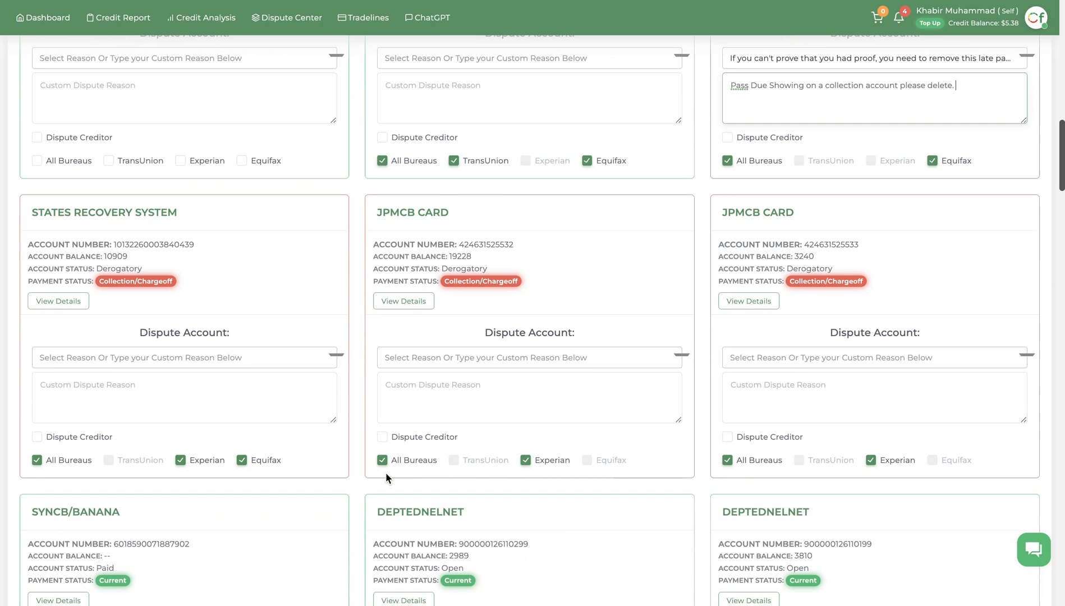
click(394, 365)
scroll(425, 474, down, 3)
scroll(425, 474, down, 5)
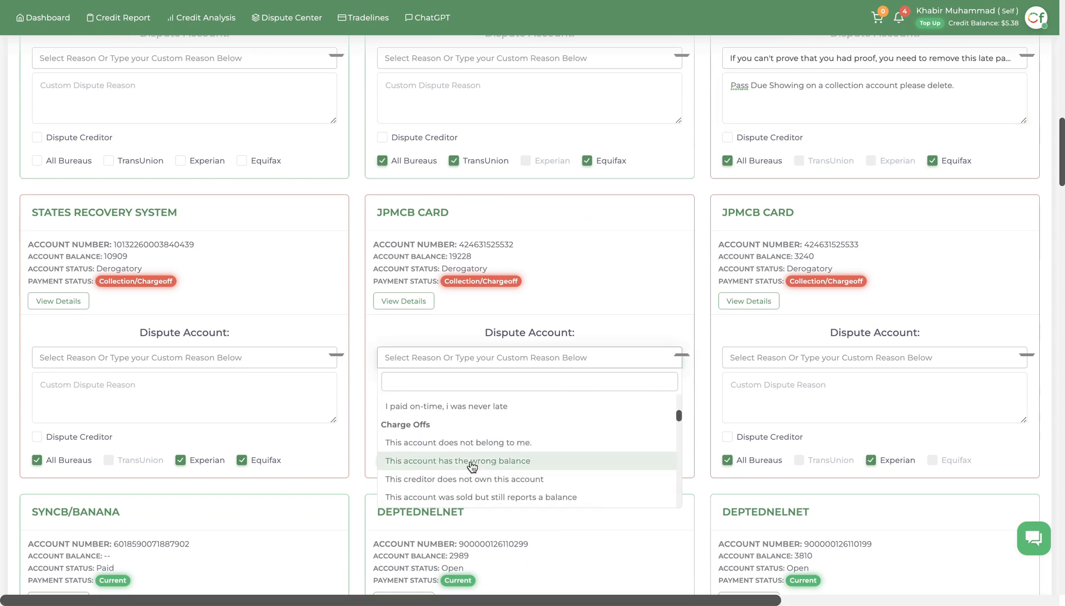
scroll(454, 474, down, 2)
click(470, 444)
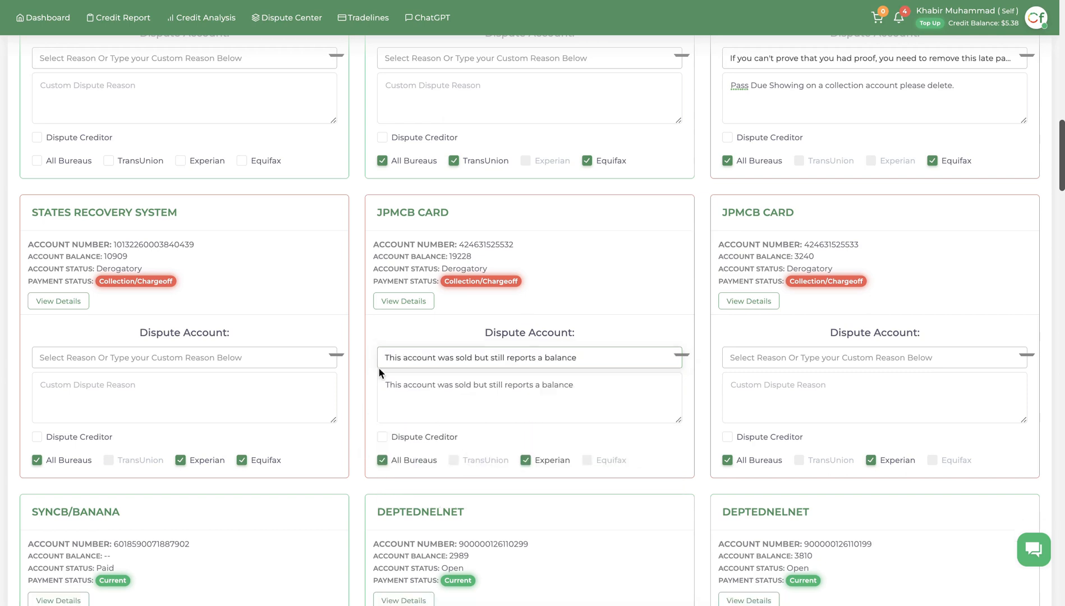
Set the dispute reason of the STATES RECOVERY SYSTEM account to "Each bureau reports a different date of last activity"
click(199, 358)
scroll(186, 474, down, 8)
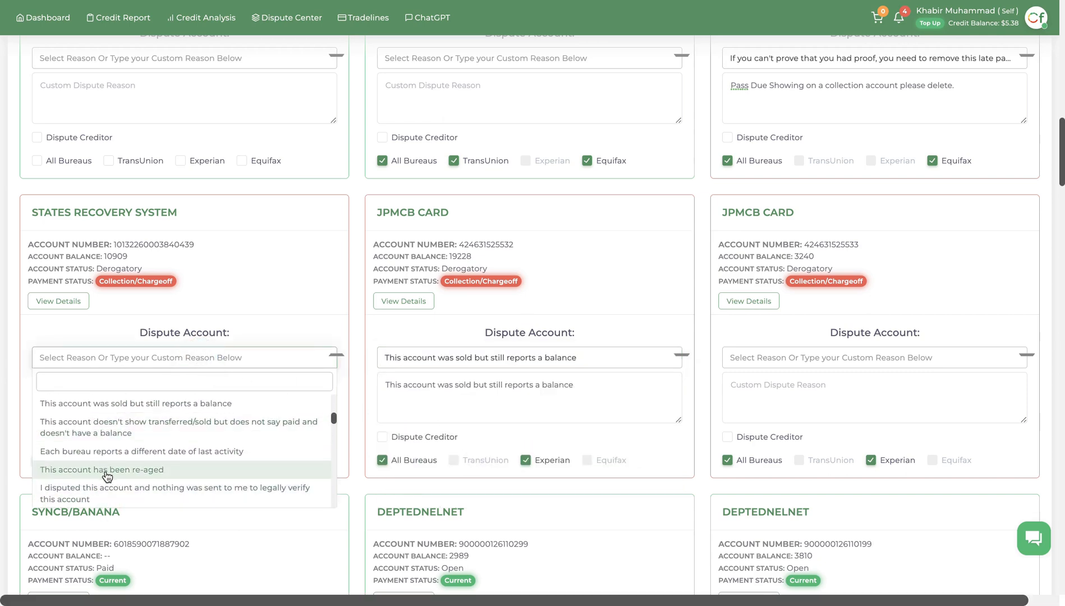
click(108, 451)
Search the STATES RECOVERY SYSTEM account's dispute reasons for "balan" and choose "The balance is higher than the high balance"
click(151, 358)
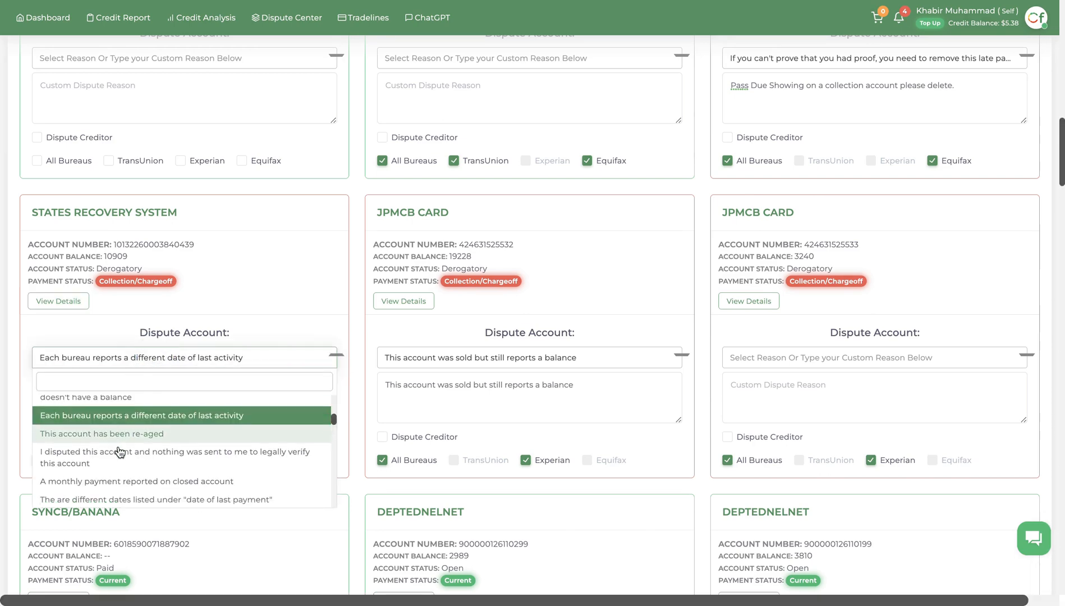
text(balanx)
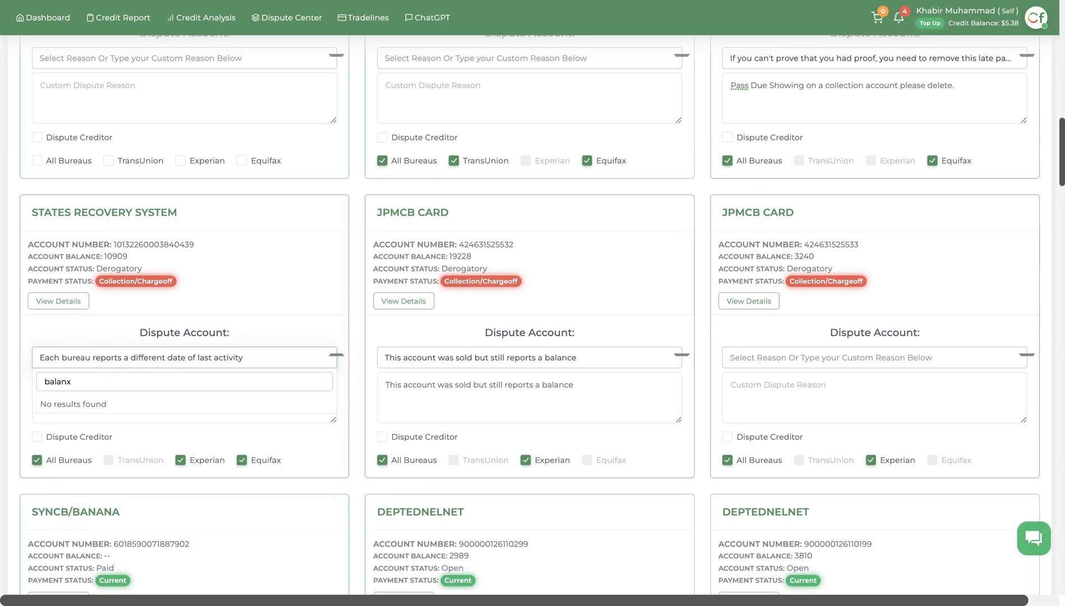
key(BackSpace)
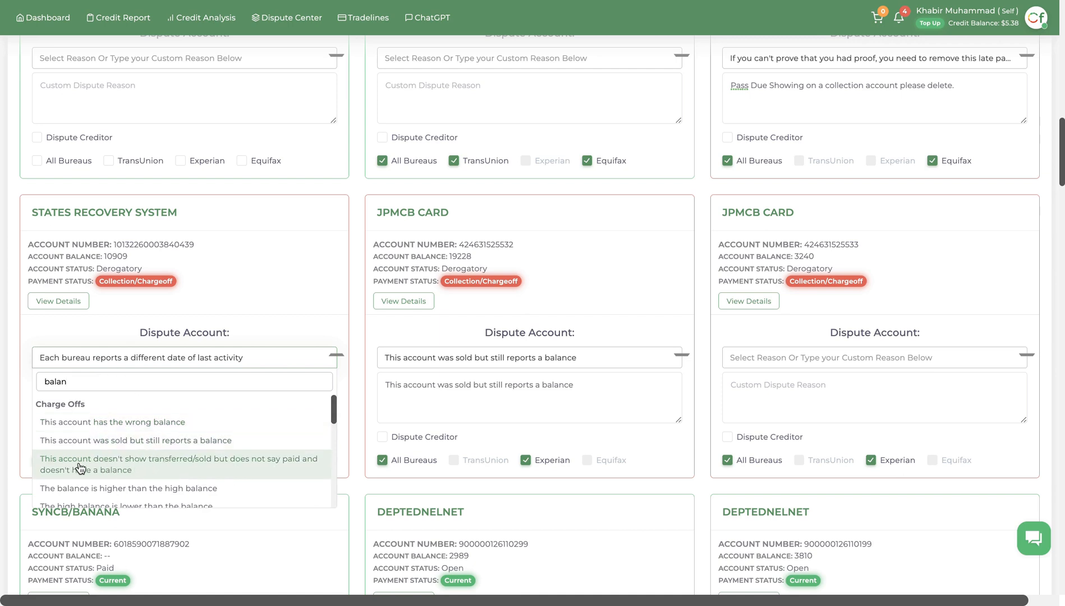
scroll(181, 469, down, 1)
scroll(181, 469, down, 4)
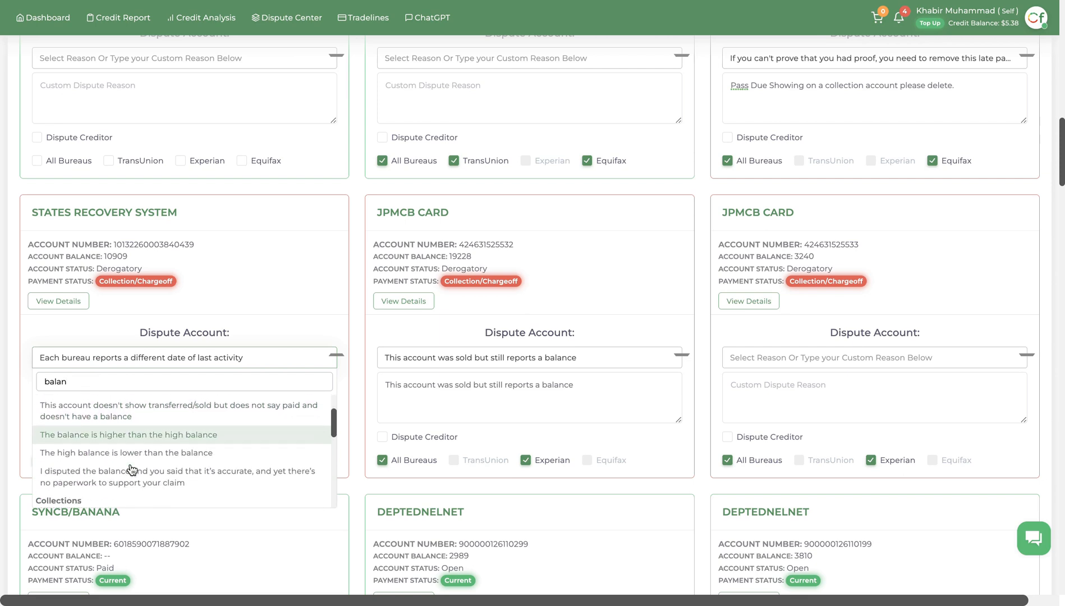
scroll(119, 426, down, 2)
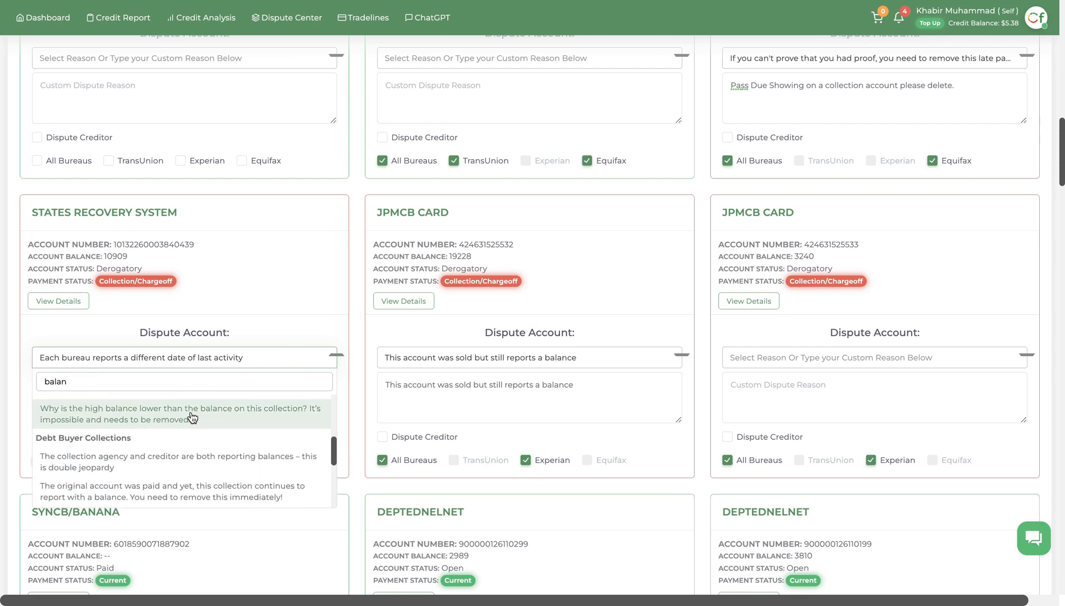
scroll(134, 404, up, 6)
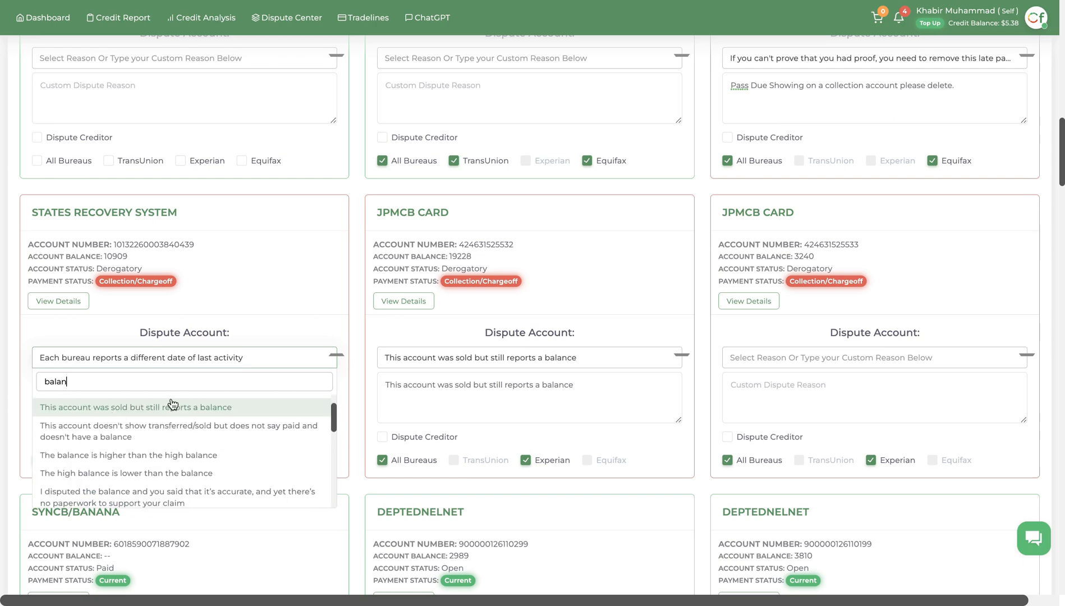
click(106, 453)
Set the dispute reason of the JPMCB CARD account beside CB/ANNTYLR to "If you can't prove that you had proof, you need to remove this late payment."
scroll(361, 441, down, 20)
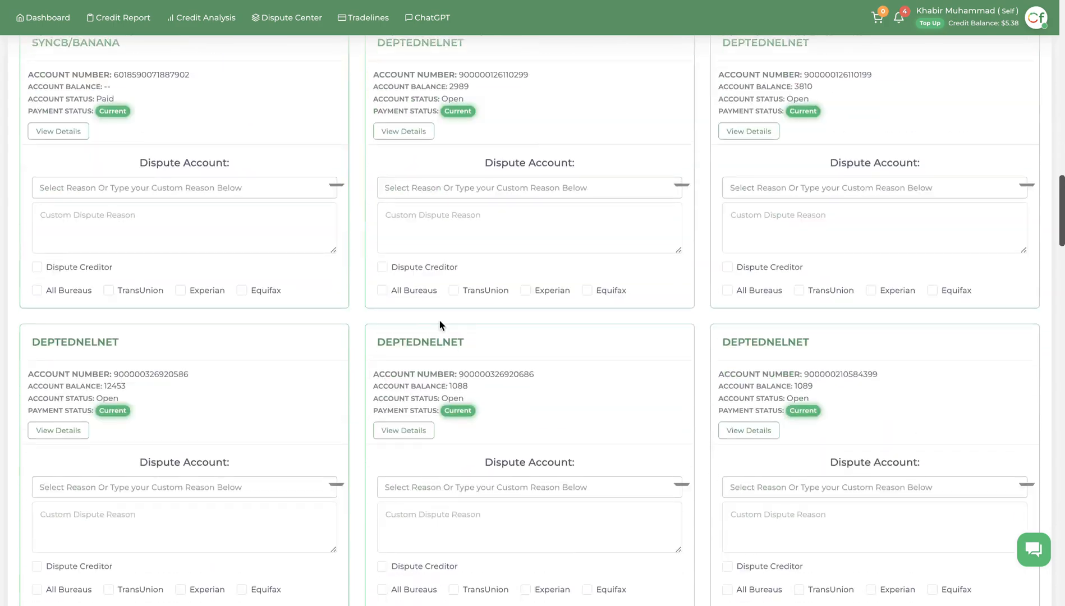
scroll(460, 303, down, 1)
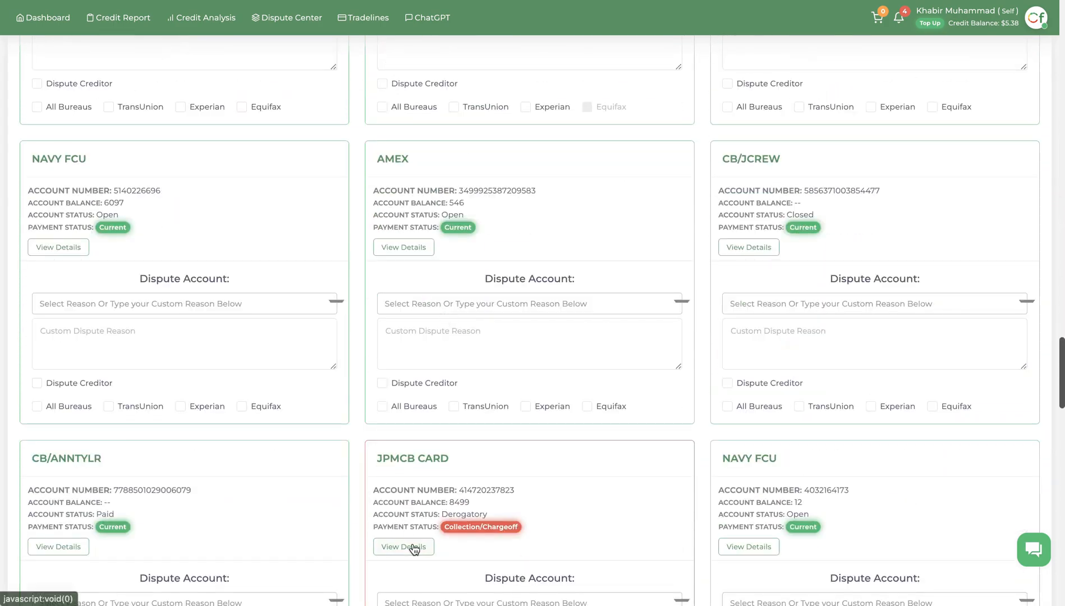
scroll(427, 482, down, 3)
click(436, 439)
click(440, 546)
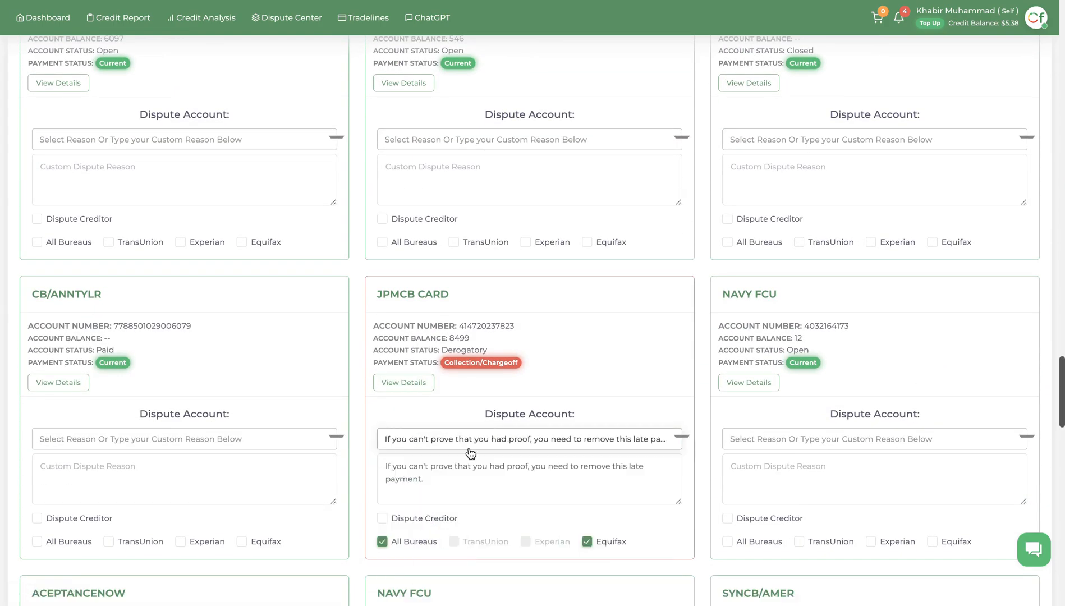
Start a Collection Verification Letter Round 1 from the credit bureau dispute letters
scroll(623, 331, up, 20)
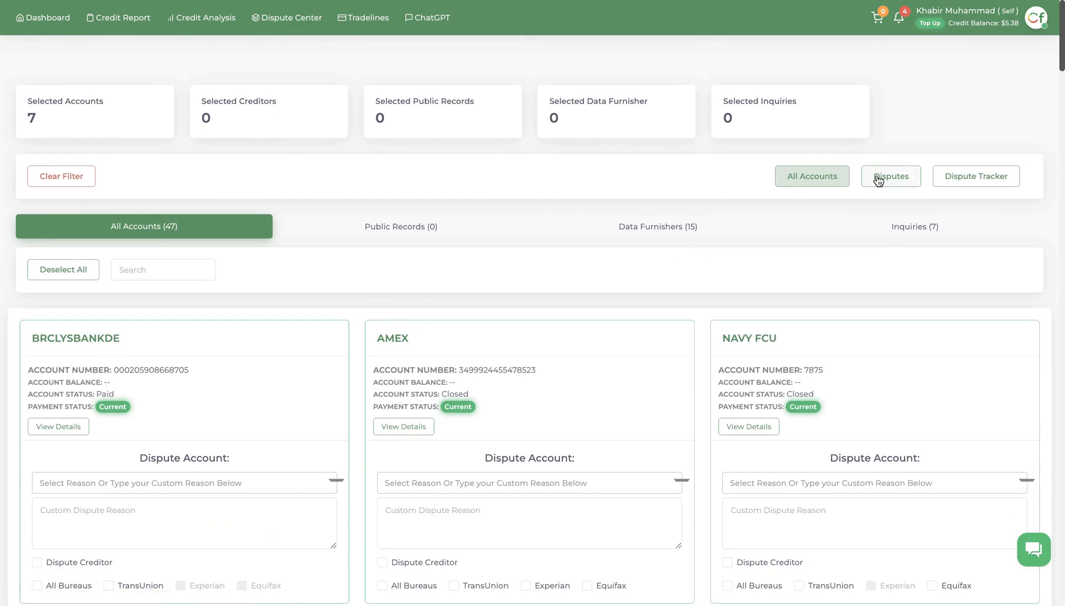
click(879, 177)
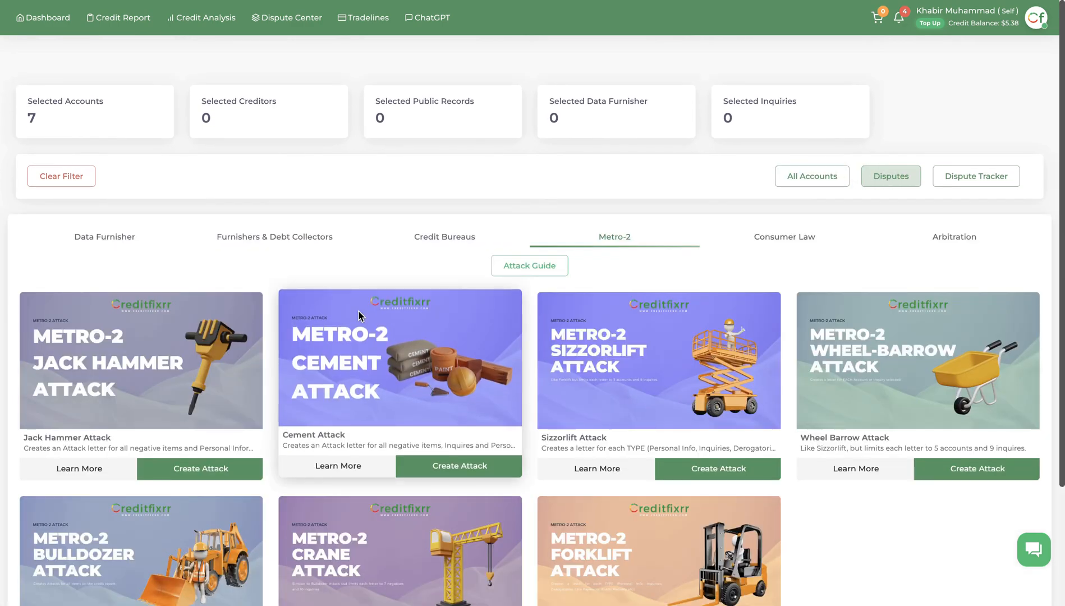
click(422, 234)
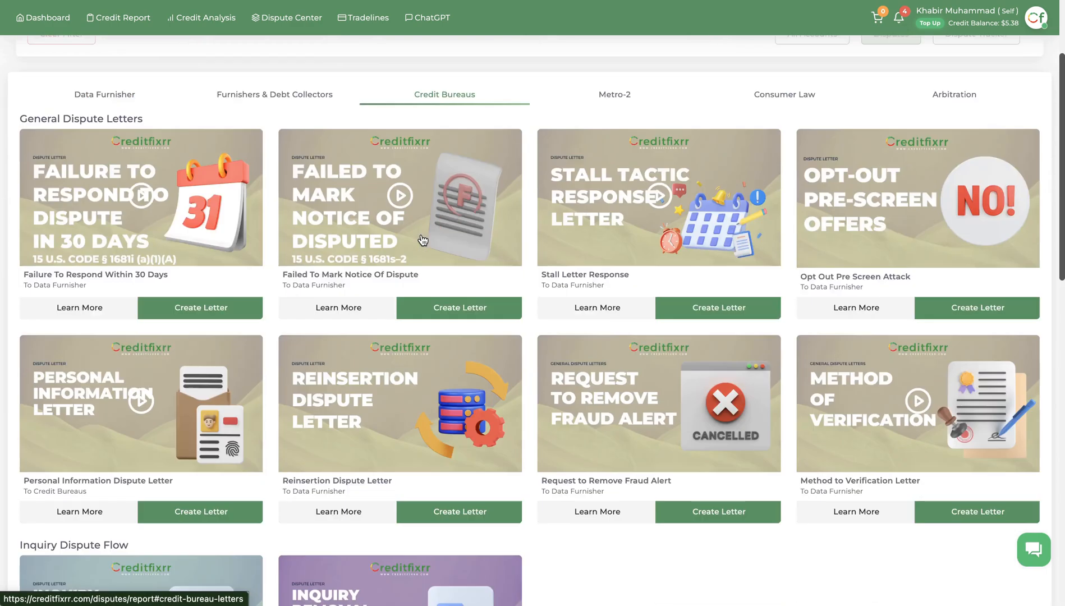
scroll(422, 240, down, 10)
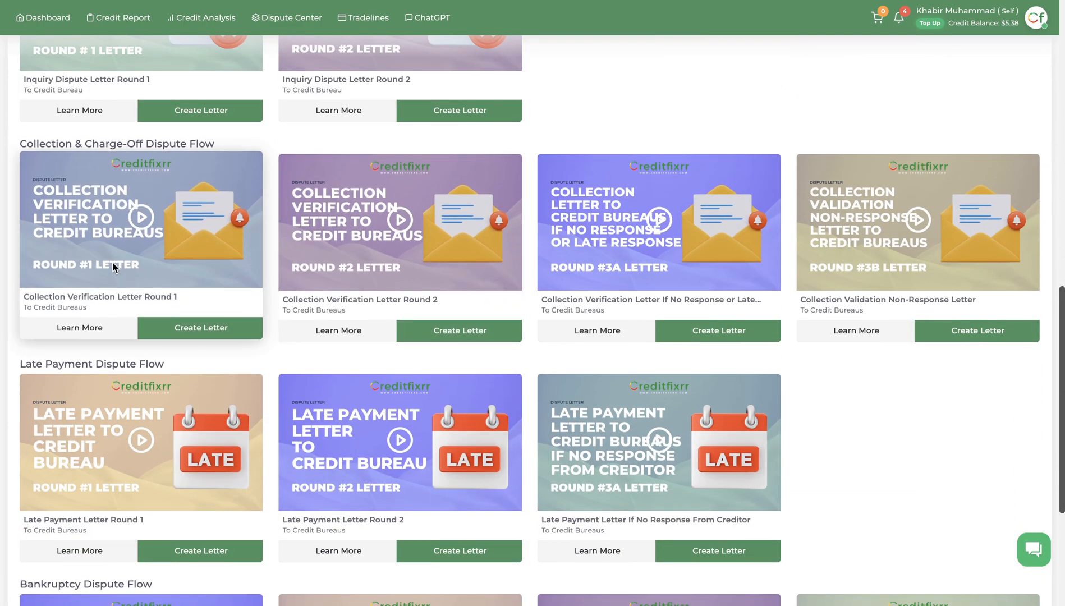
click(181, 328)
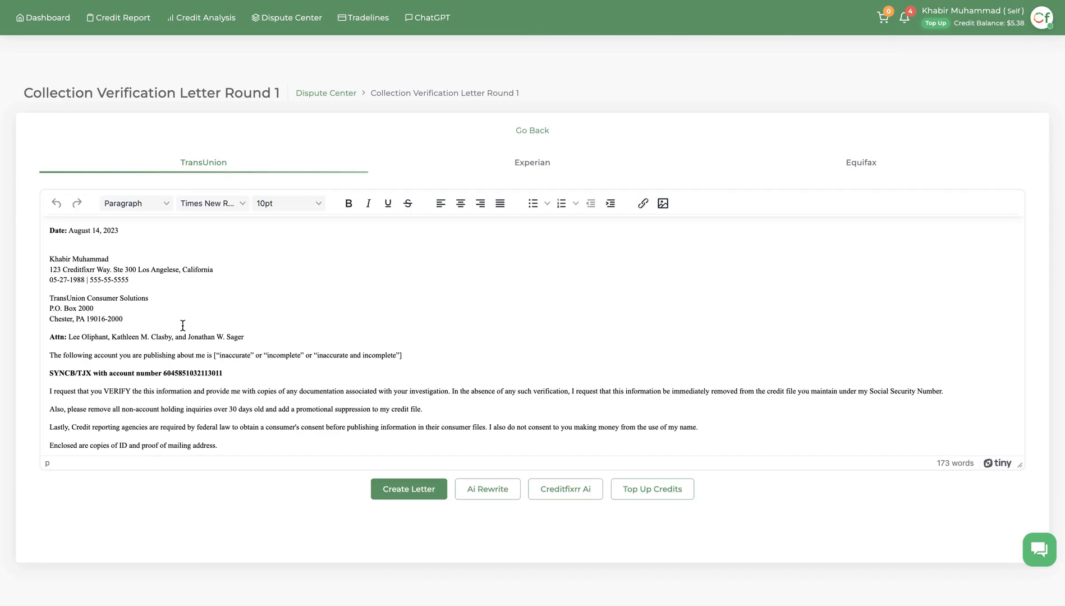
Add an empty line under the second JPMCB CARD account in the Experian letter and have AI rewrite the letter
click(534, 164)
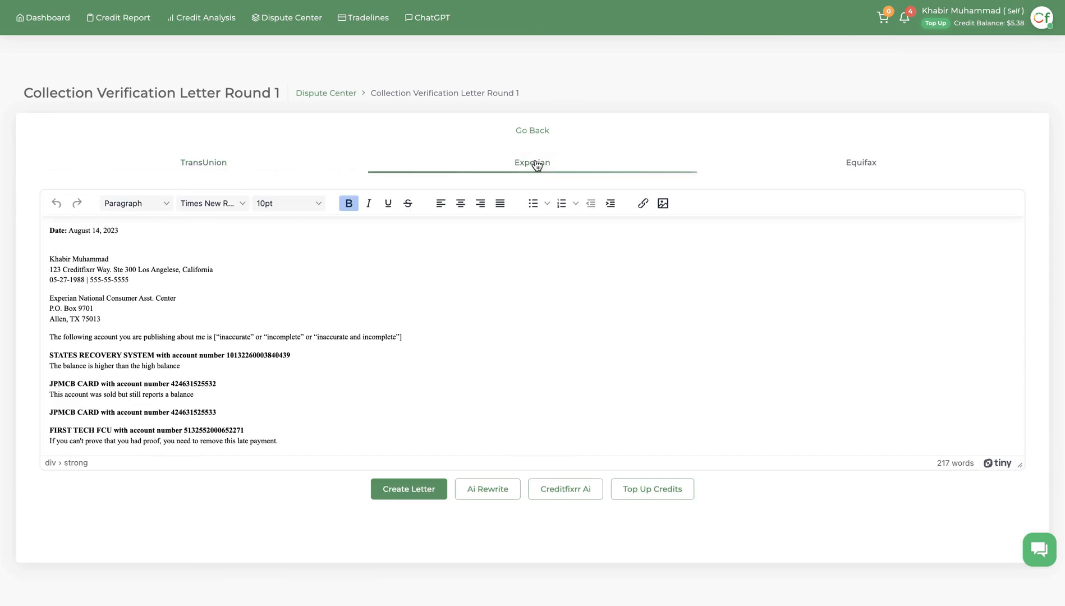
scroll(261, 402, down, 3)
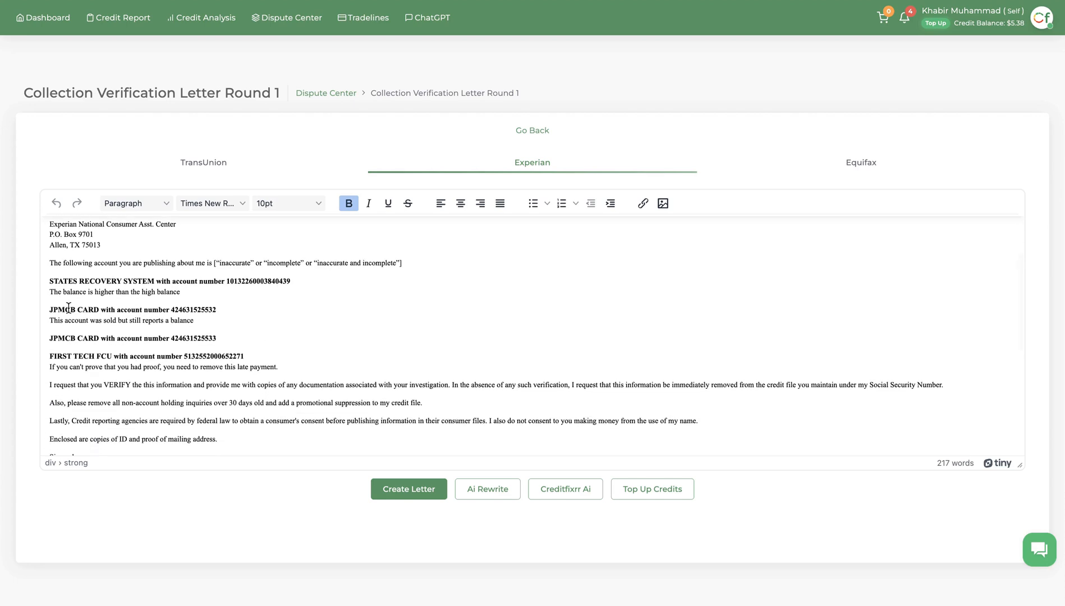
click(231, 344)
key(Return)
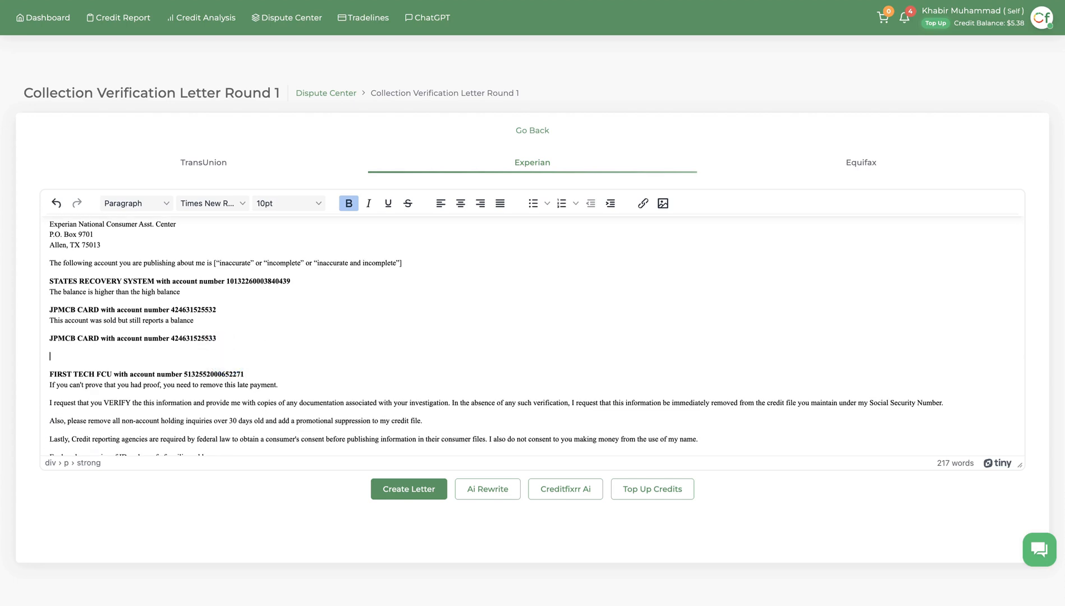
scroll(532, 336, down, 3)
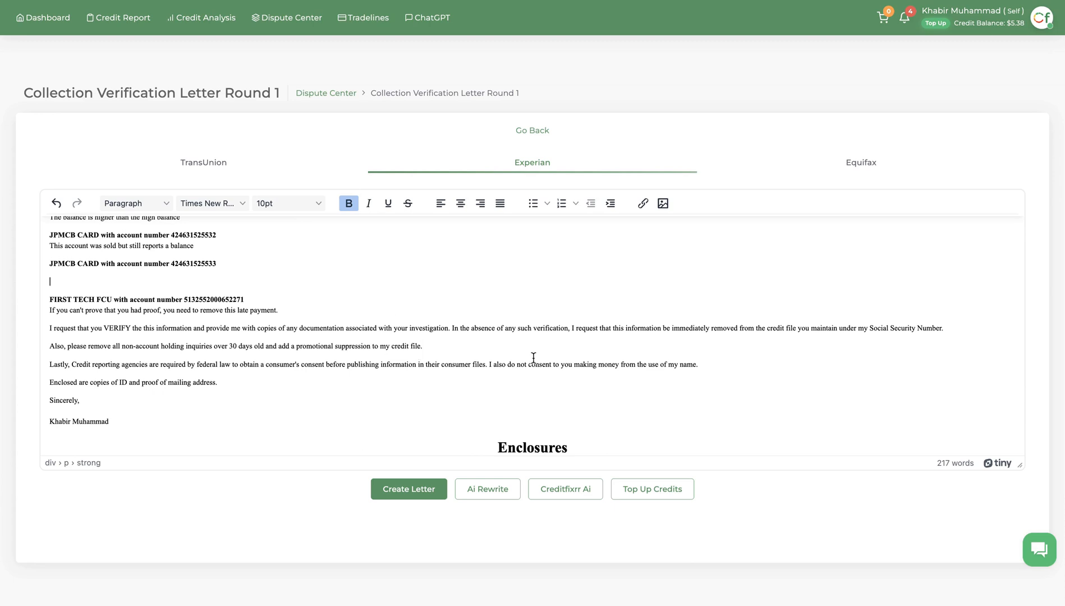
click(477, 489)
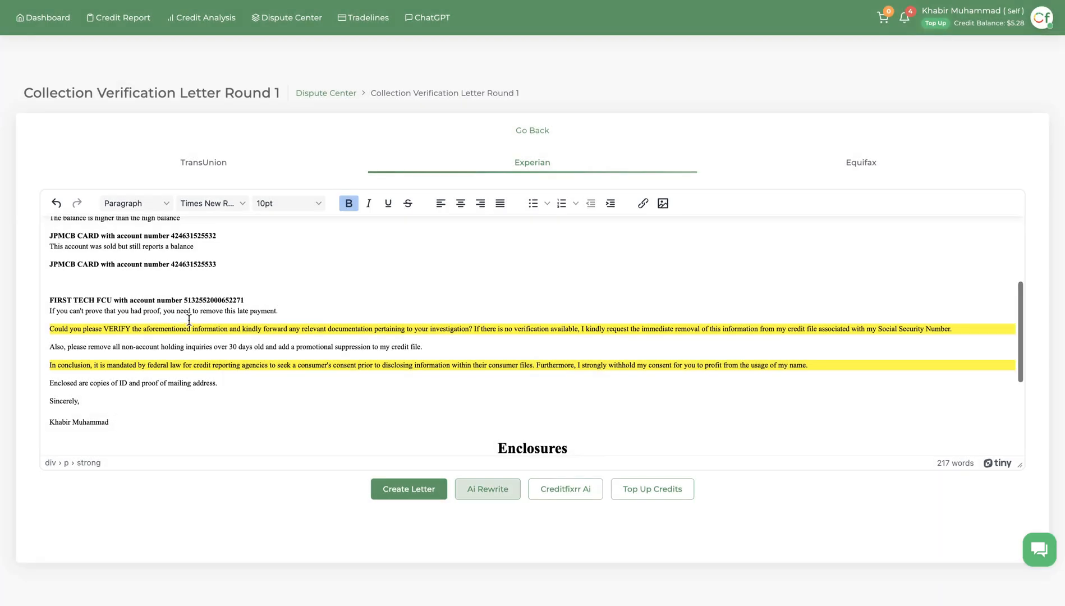
Examine the AI-rewritten passages and the disputed accounts with their reasons throughout the Experian letter
scroll(190, 316, up, 2)
scroll(281, 342, down, 3)
scroll(152, 344, up, 10)
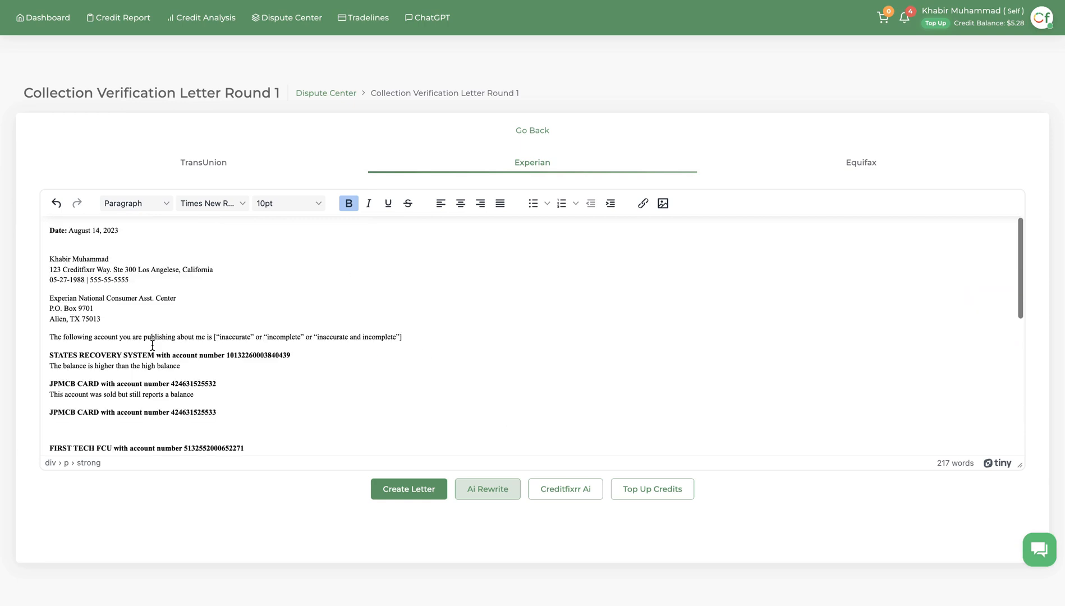
scroll(152, 345, down, 10)
scroll(152, 344, up, 10)
scroll(152, 345, down, 2)
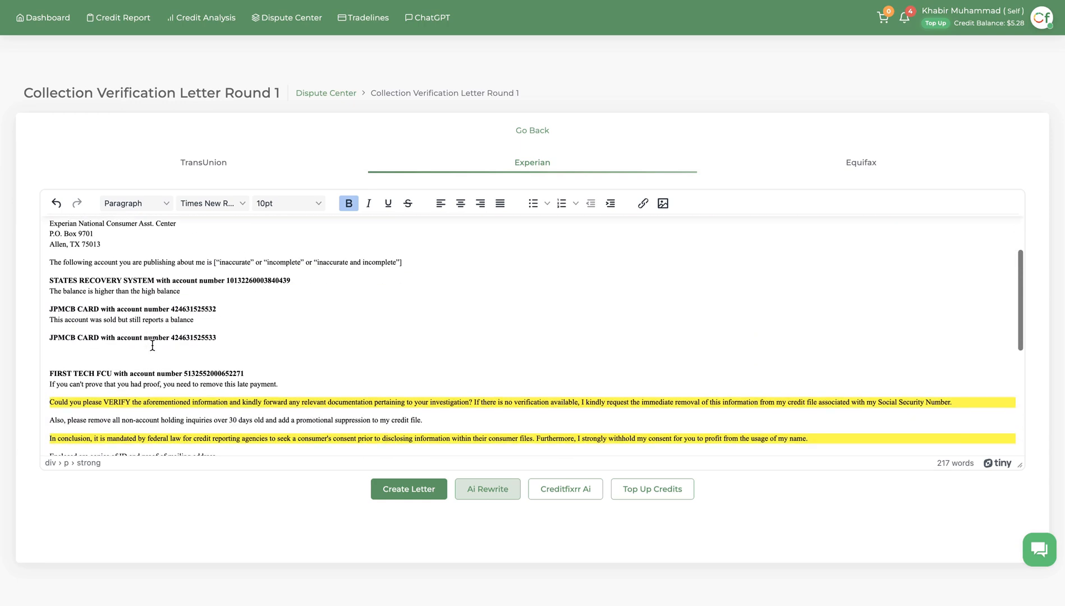
click(131, 350)
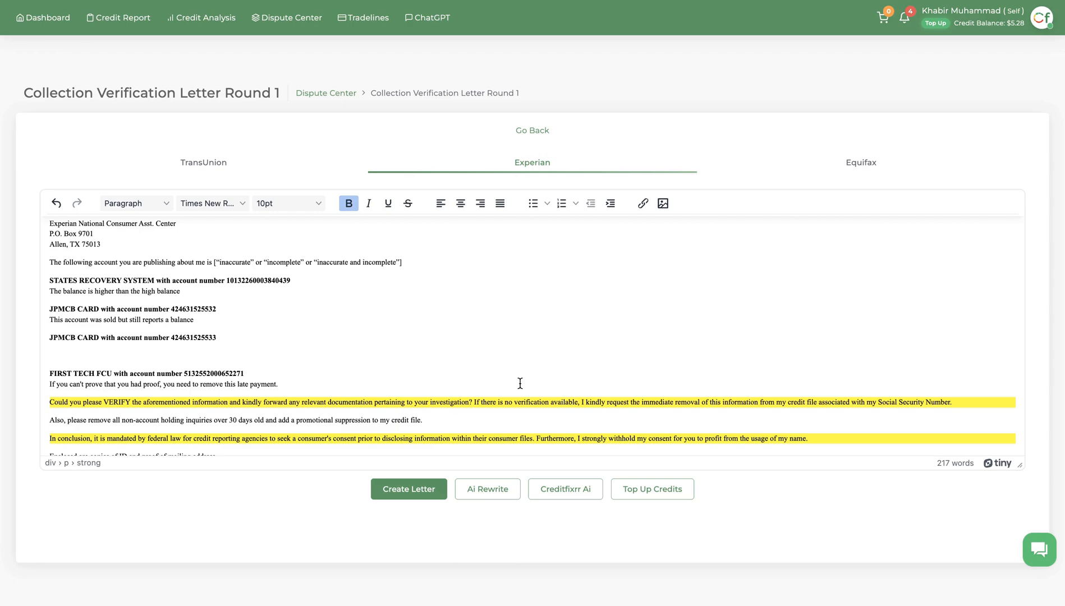
click(535, 355)
scroll(528, 371, down, 3)
scroll(524, 382, up, 3)
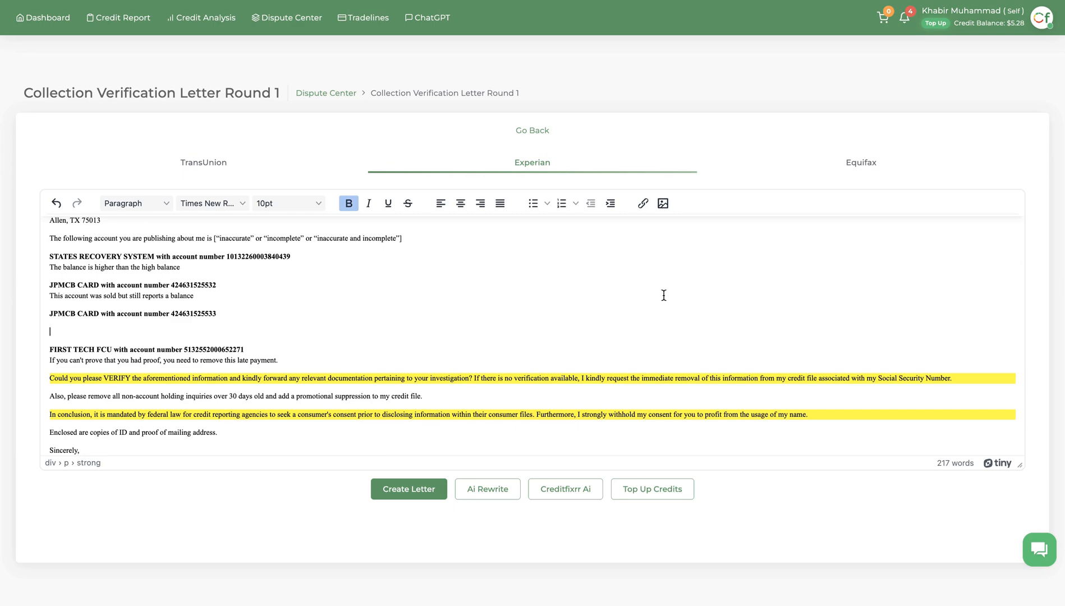
scroll(662, 296, up, 3)
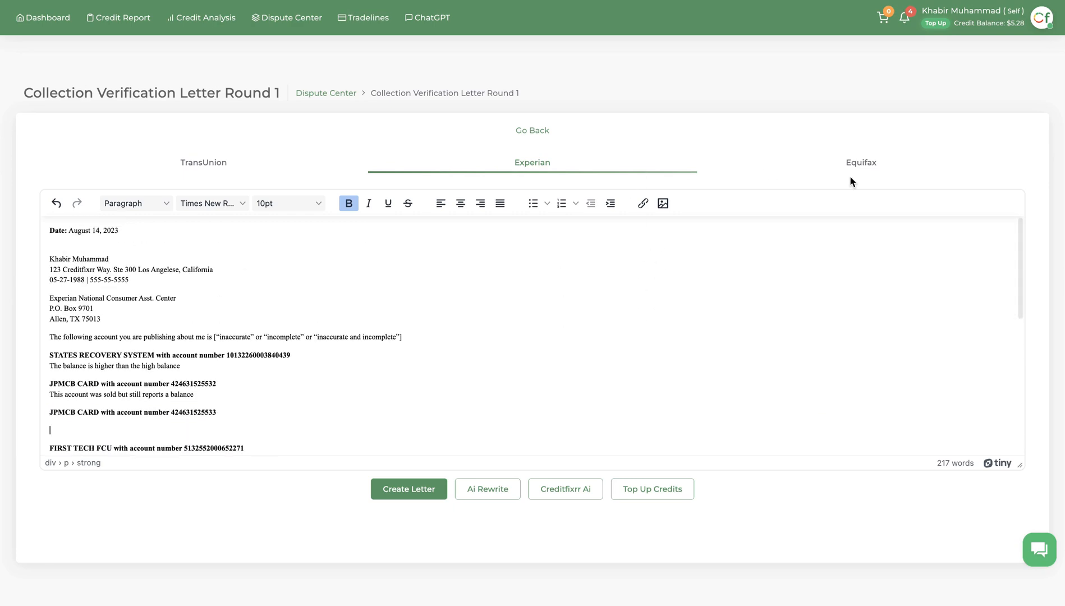
Read the disputed accounts and reasons in the Equifax letter, and briefly open the Creditfixrr Ai assistant
click(867, 162)
scroll(324, 412, down, 5)
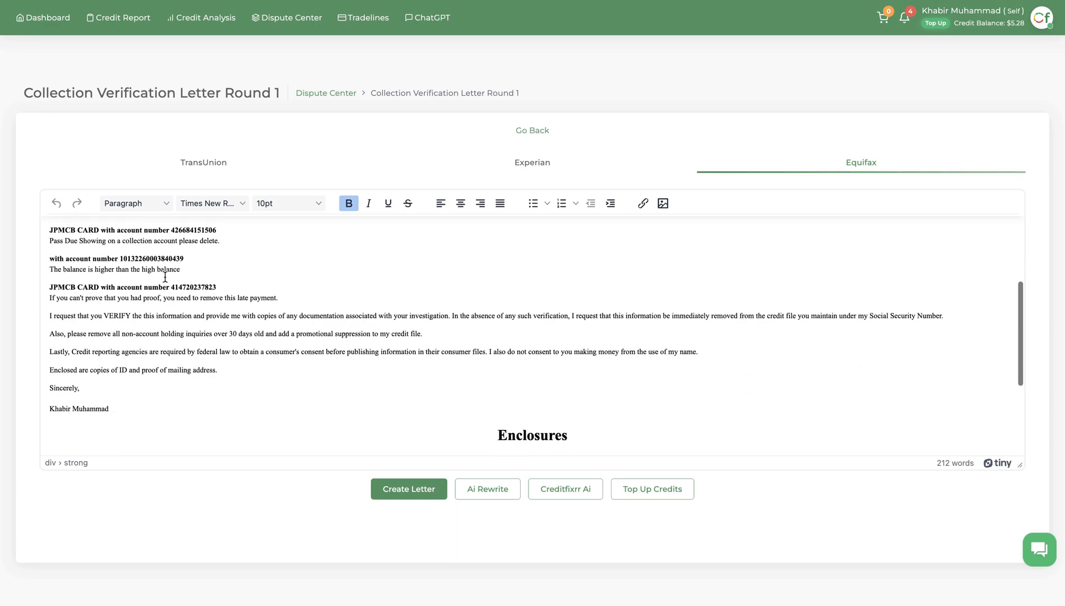
scroll(165, 274, up, 4)
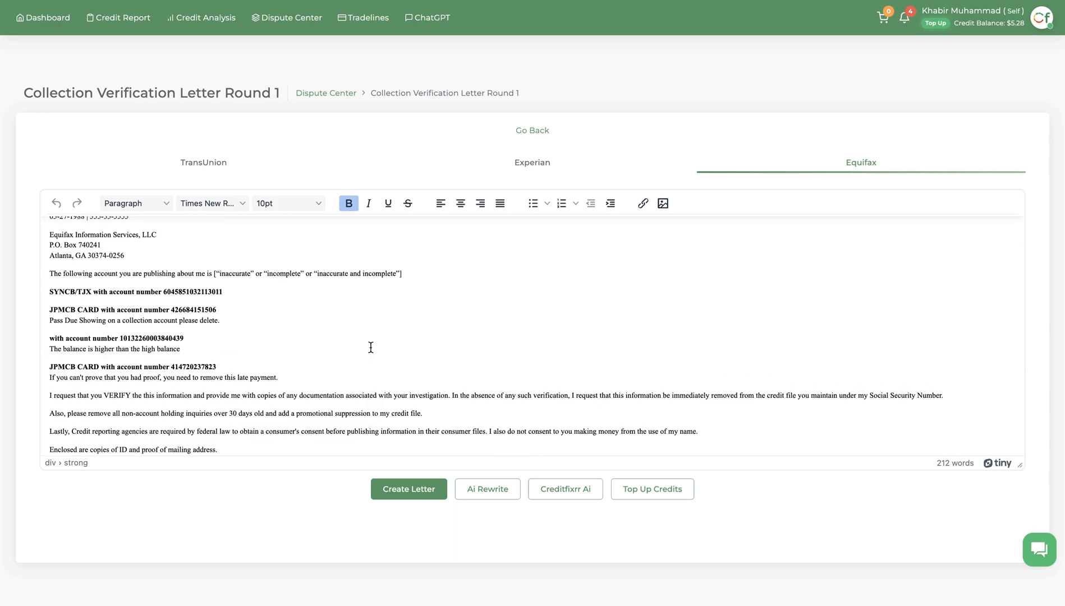
click(581, 496)
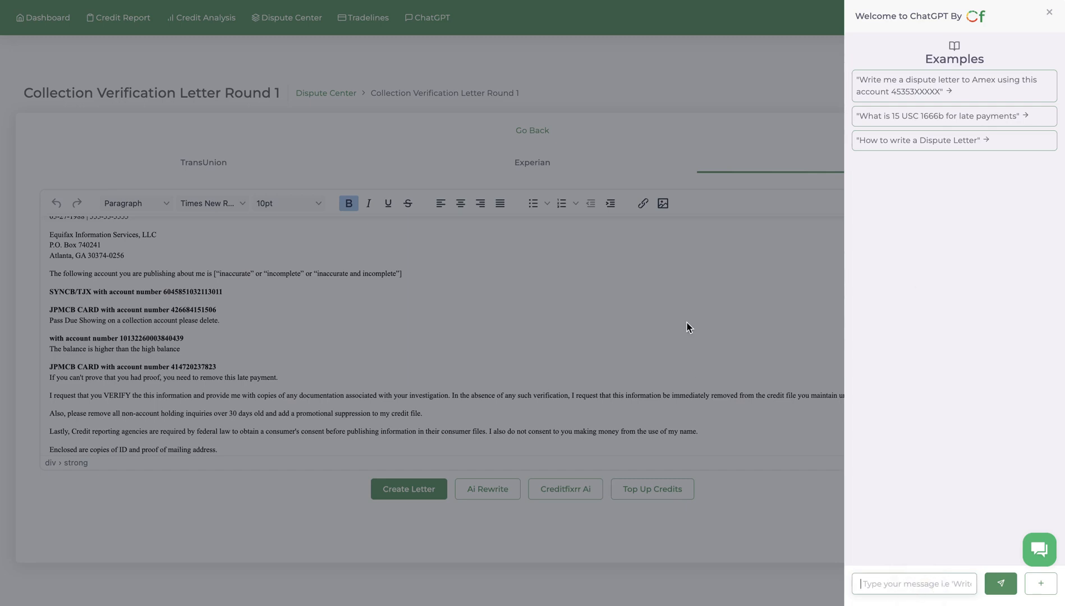
click(441, 254)
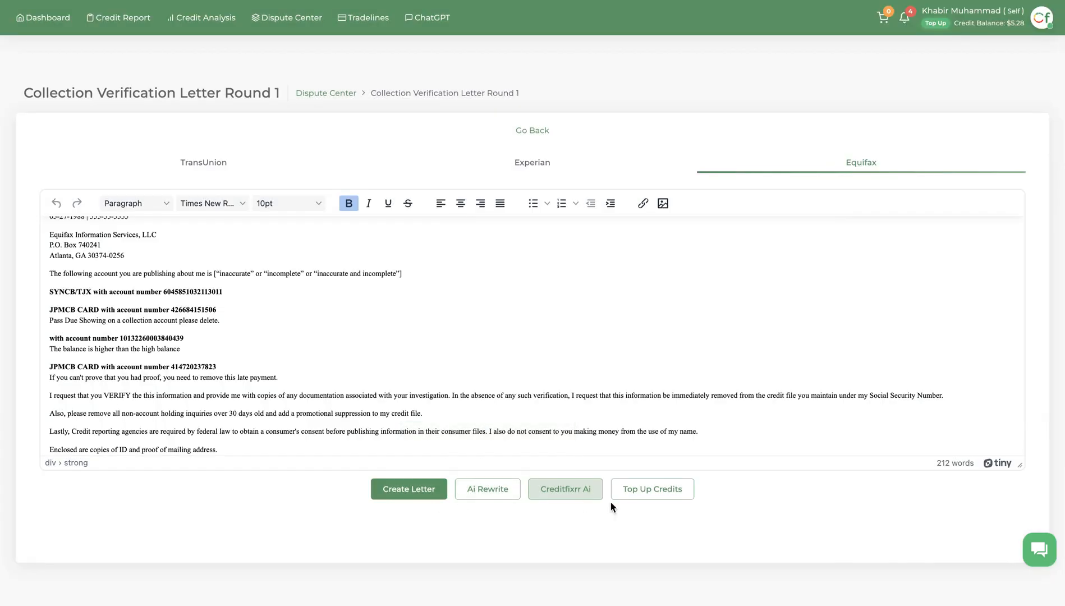
Create the Collection Verification Letter Round 1 letters and preview the Equifax one from the dispute tracker
click(416, 488)
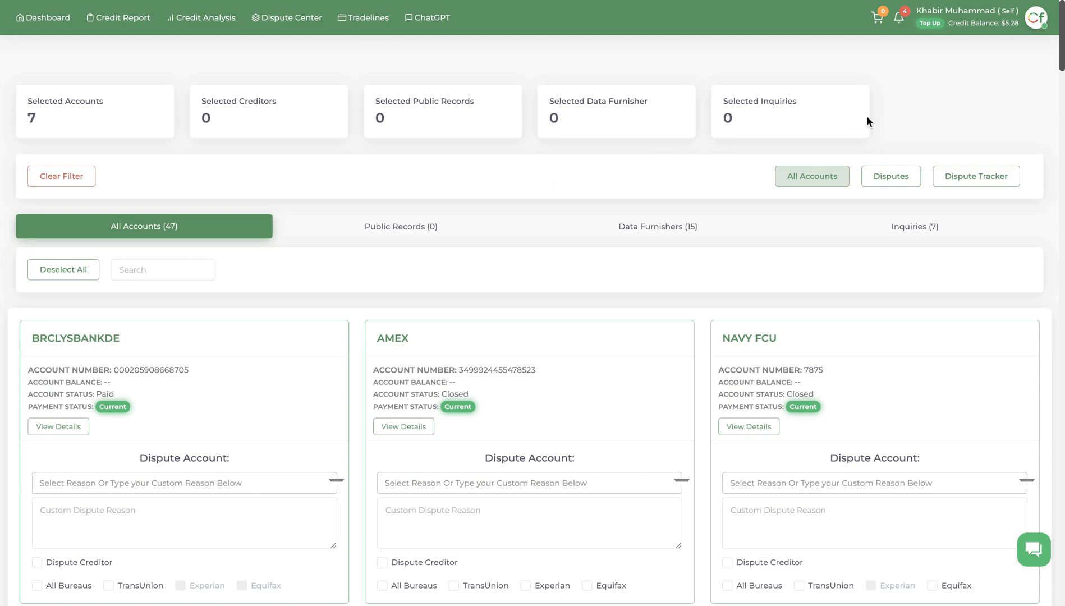
click(960, 181)
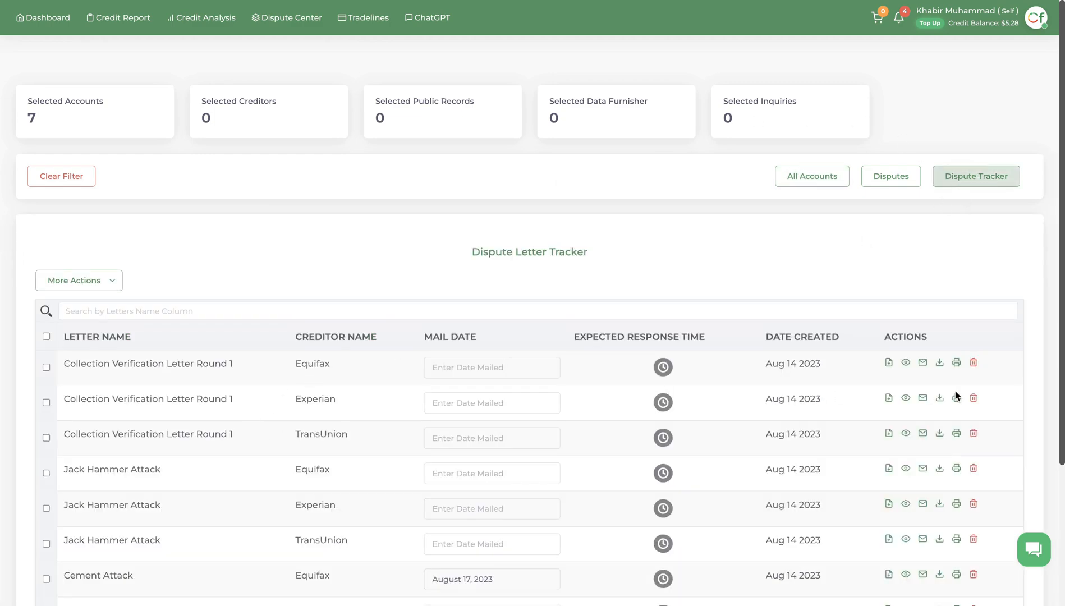
click(906, 363)
scroll(822, 225, up, 1)
Return to the report's account selection and display the inquiries available to dispute
click(831, 186)
click(907, 231)
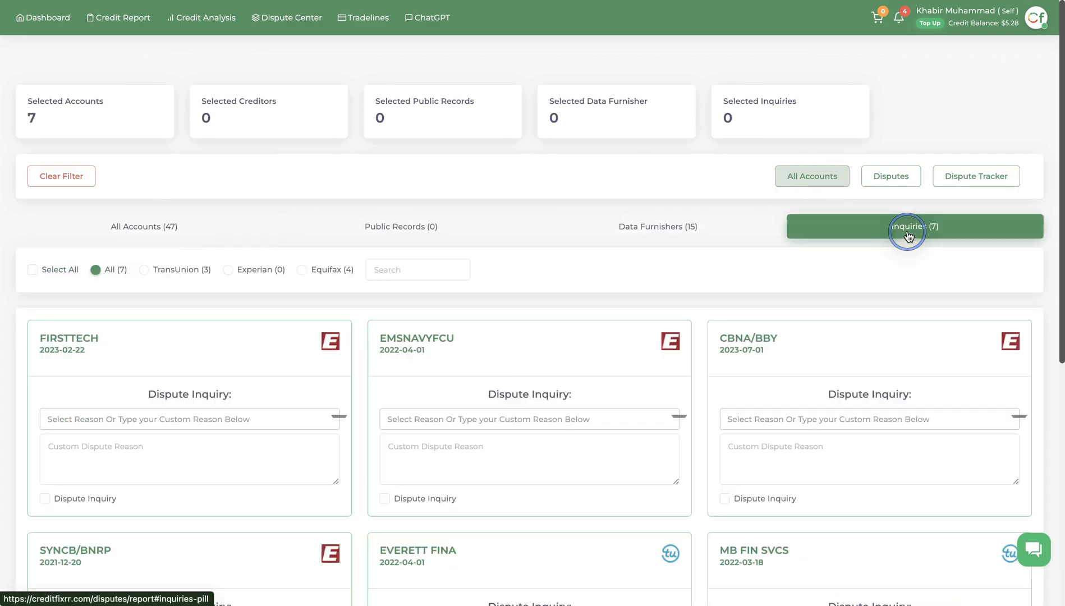
Mark the FIRSTTECH inquiry for dispute with the "The only permissible purposes of an inquiry" reason and link it to FIRST TECH FCU
click(254, 422)
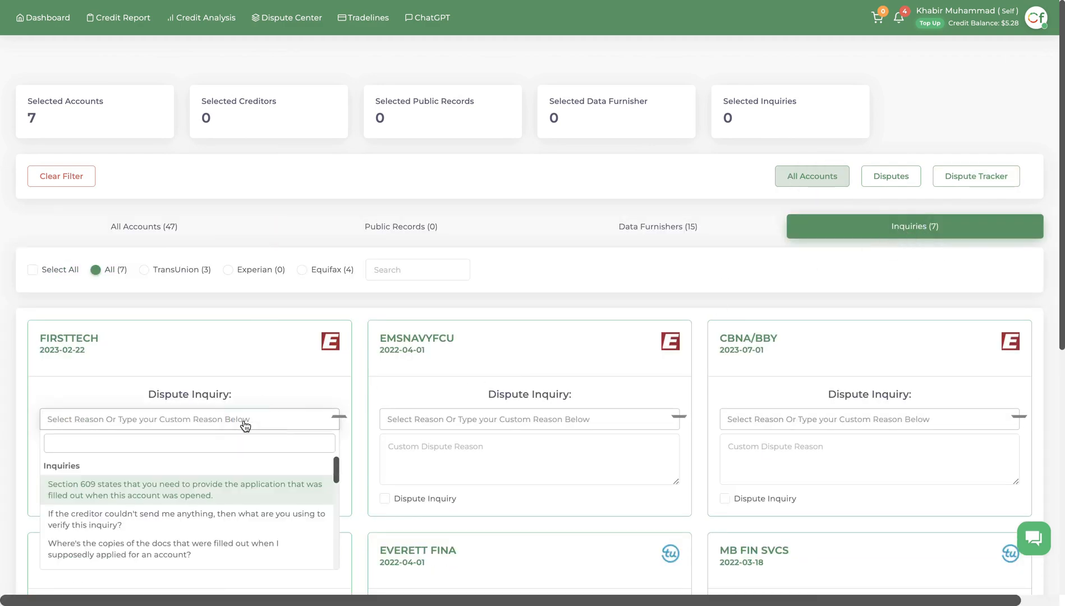
scroll(101, 526, down, 2)
click(101, 515)
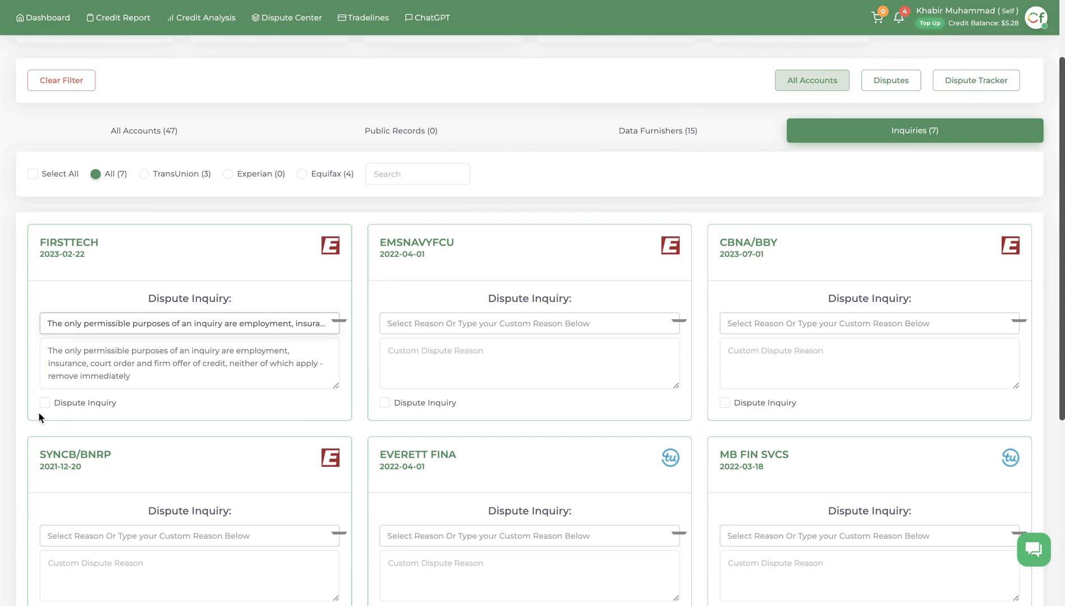
click(44, 402)
click(332, 408)
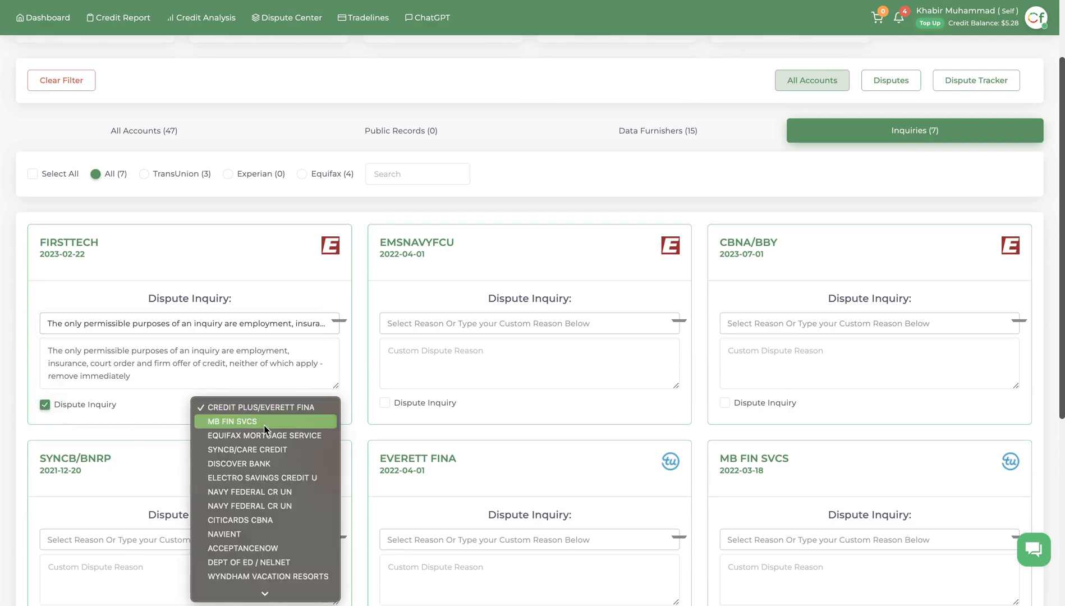
scroll(265, 430, down, 10)
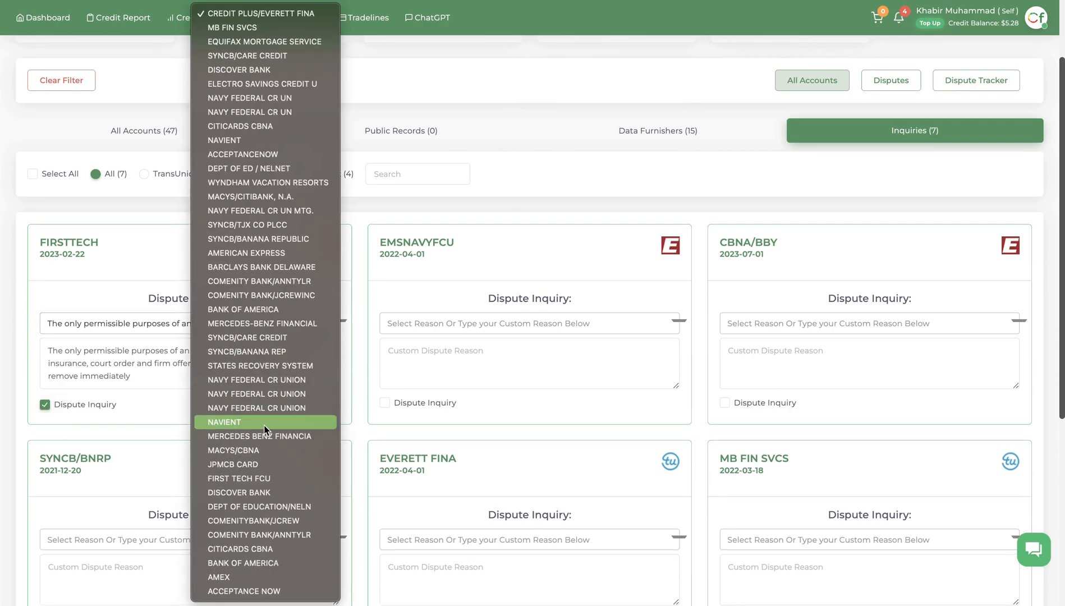
click(248, 477)
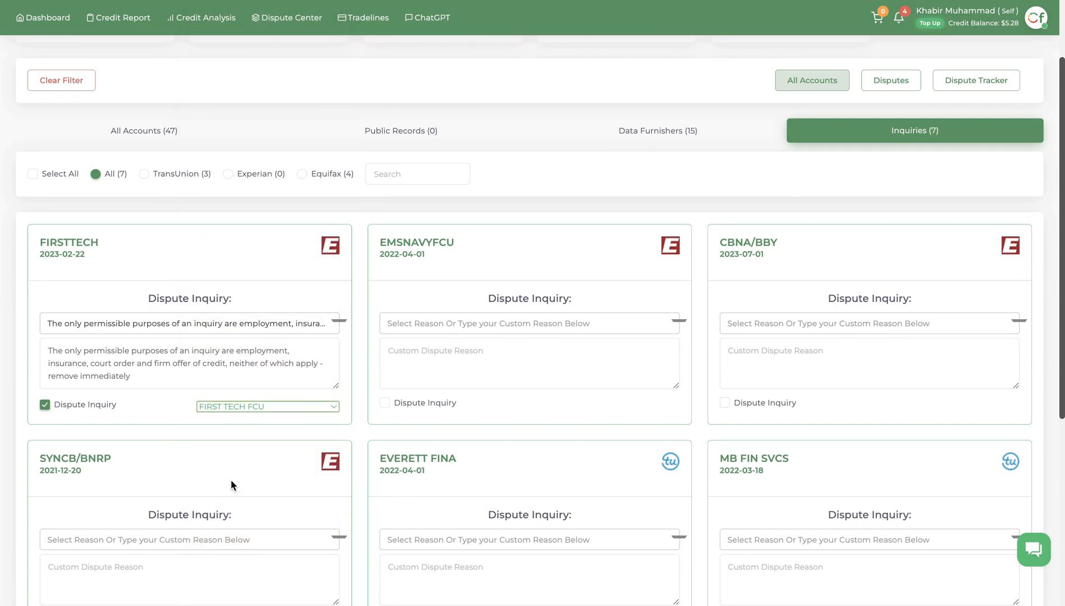
Mark the EMSNAVYFCU inquiry for dispute with the "Permissible purpose literally means" reason and link it to EQUIFAX MORTGAGE SERVICE
click(624, 321)
scroll(501, 432, down, 2)
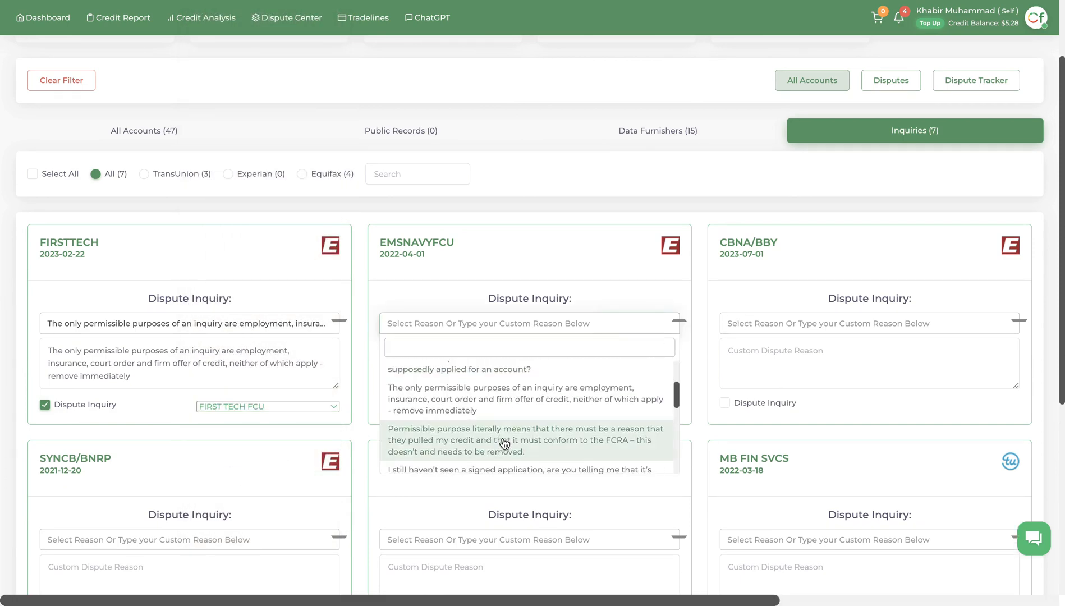
click(451, 433)
click(384, 402)
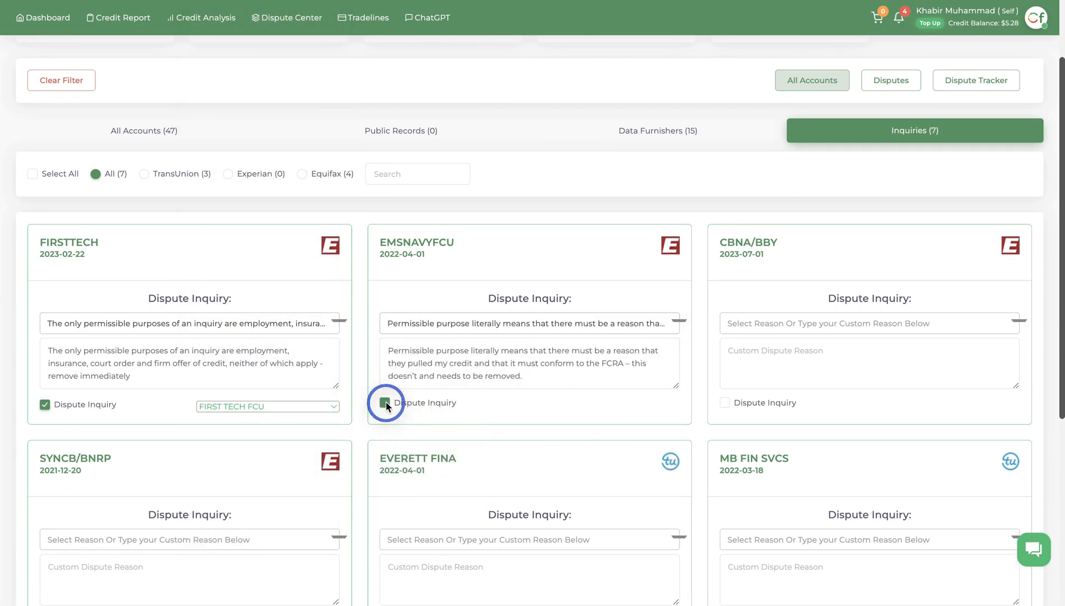
click(606, 405)
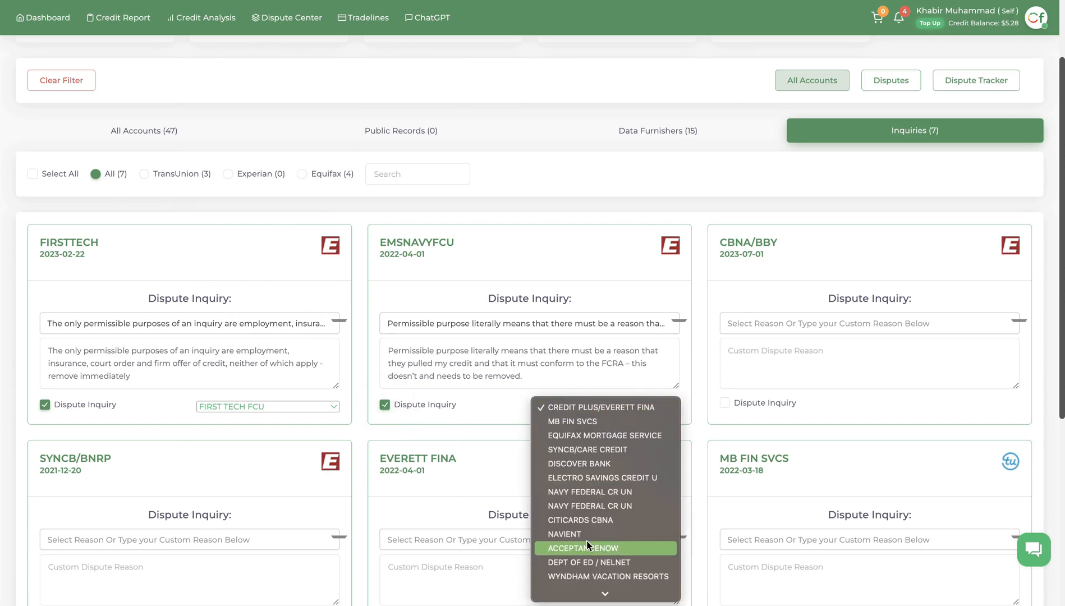
key(e)
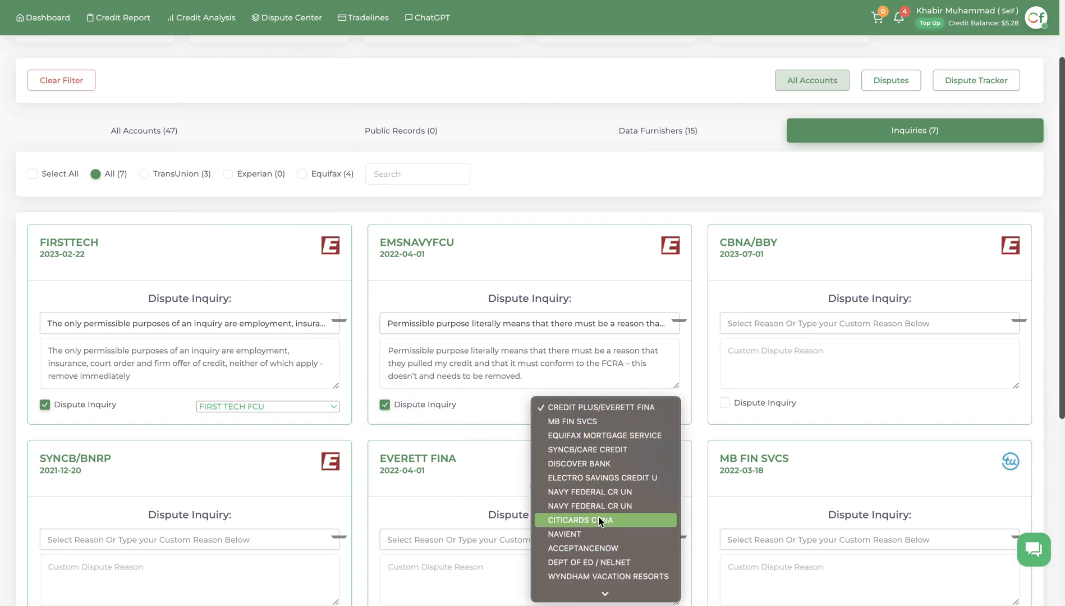
click(605, 436)
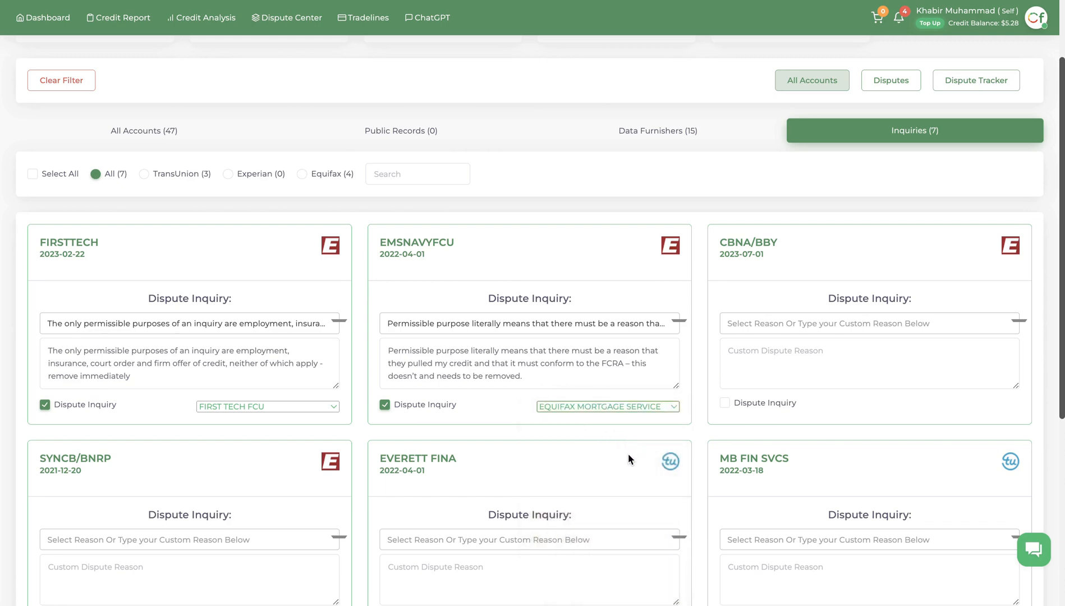
Mark the EVERETT FINA inquiry for dispute with the "Where's the copies of the docs that were filled out" reason
scroll(690, 418, down, 5)
click(584, 228)
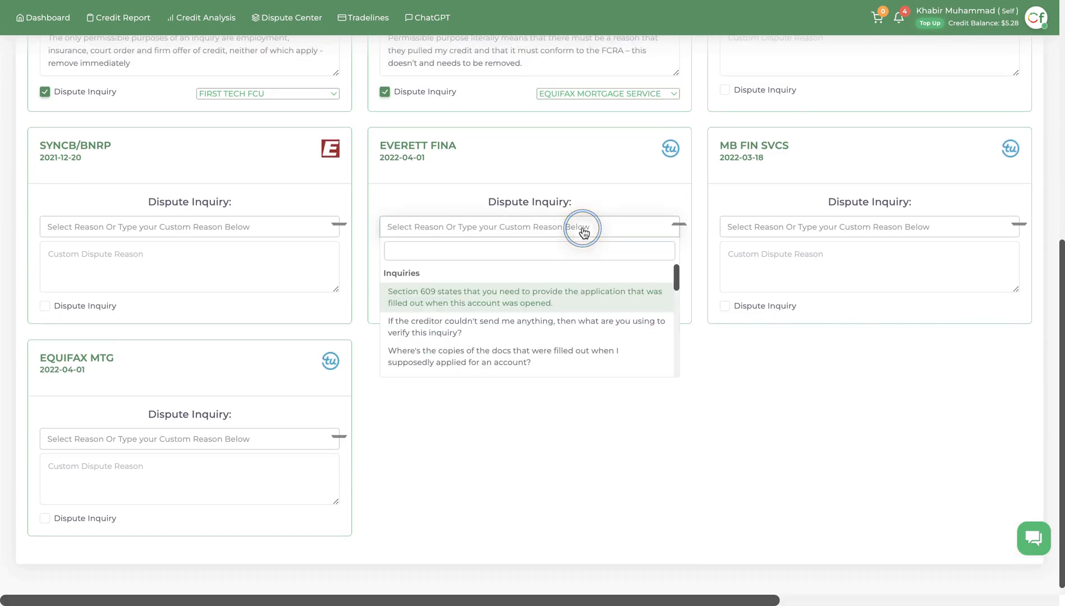
click(431, 355)
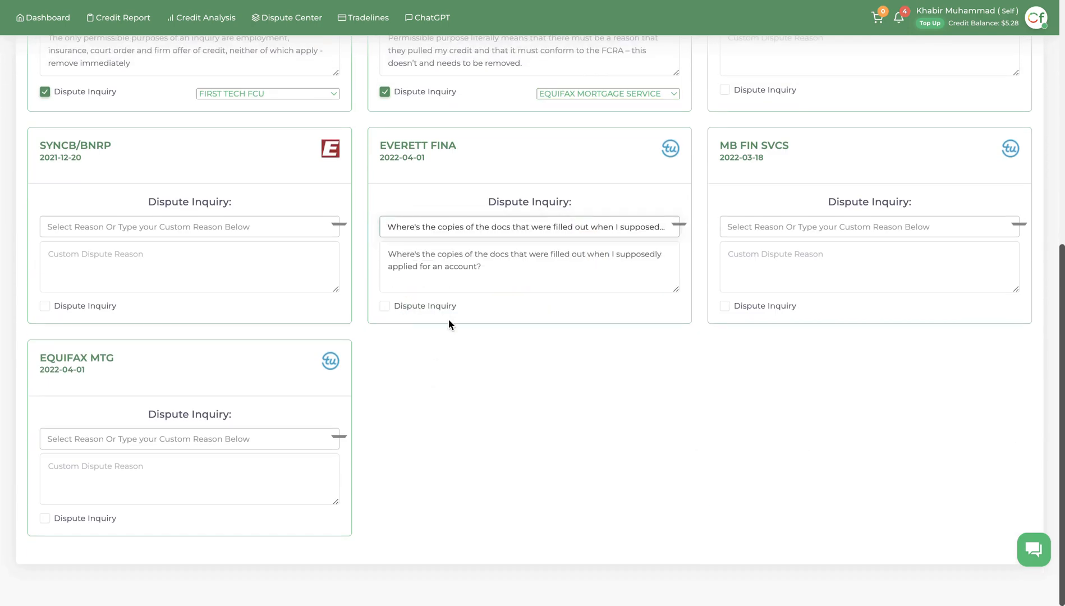
click(384, 307)
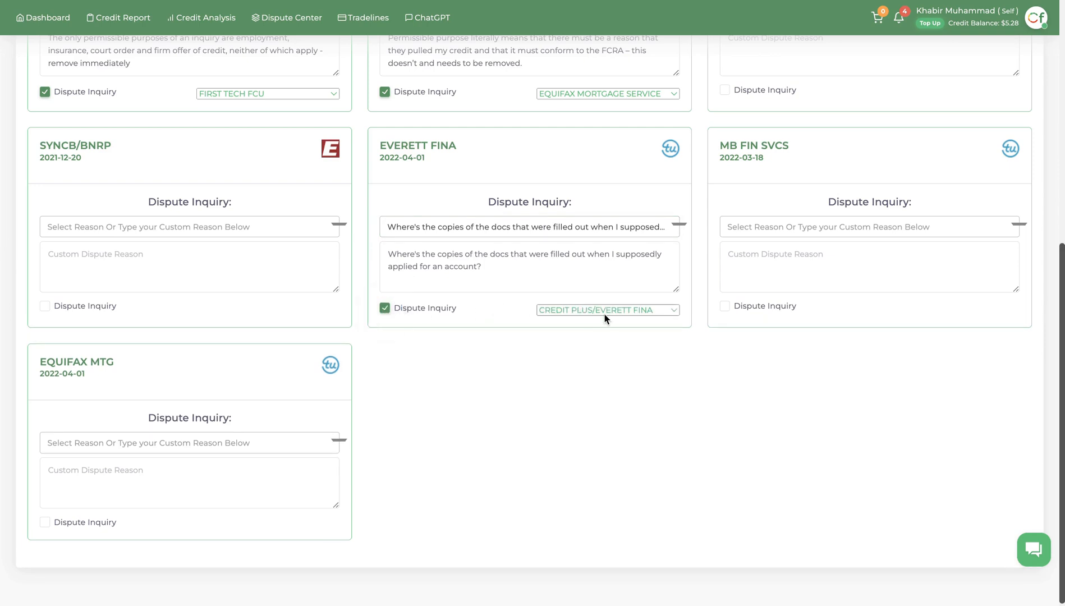
Mark the MB FIN SVCS inquiry for dispute with the "Where's the copies of the docs that were filled out" reason
click(724, 307)
click(791, 226)
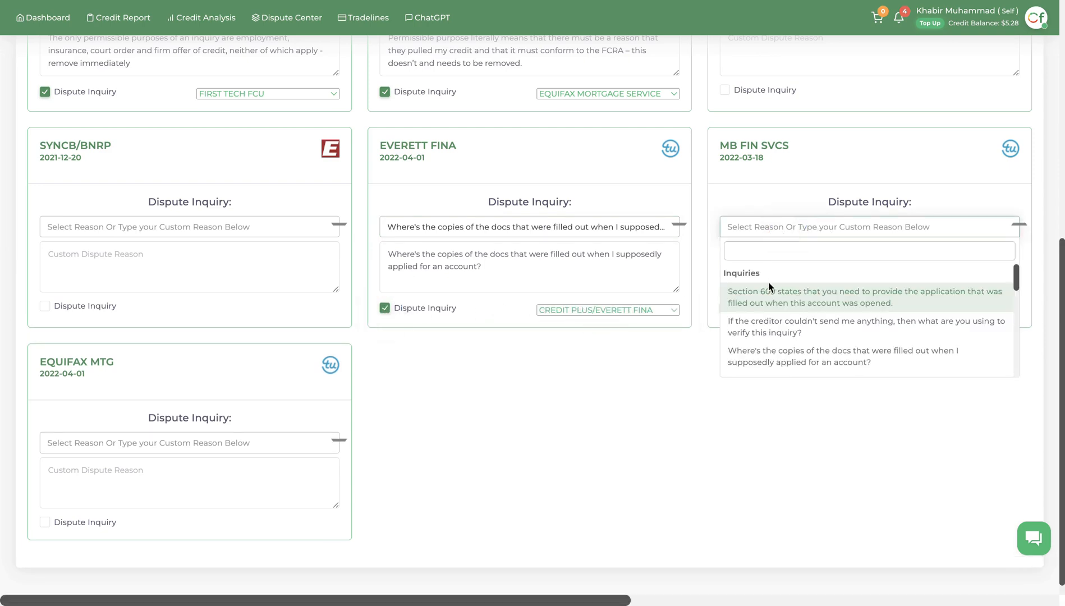
click(784, 348)
Start the Inquiry Dispute Letter Round 1 from the credit bureau dispute letters for the selected inquiries
scroll(784, 347, up, 8)
scroll(782, 348, down, 1)
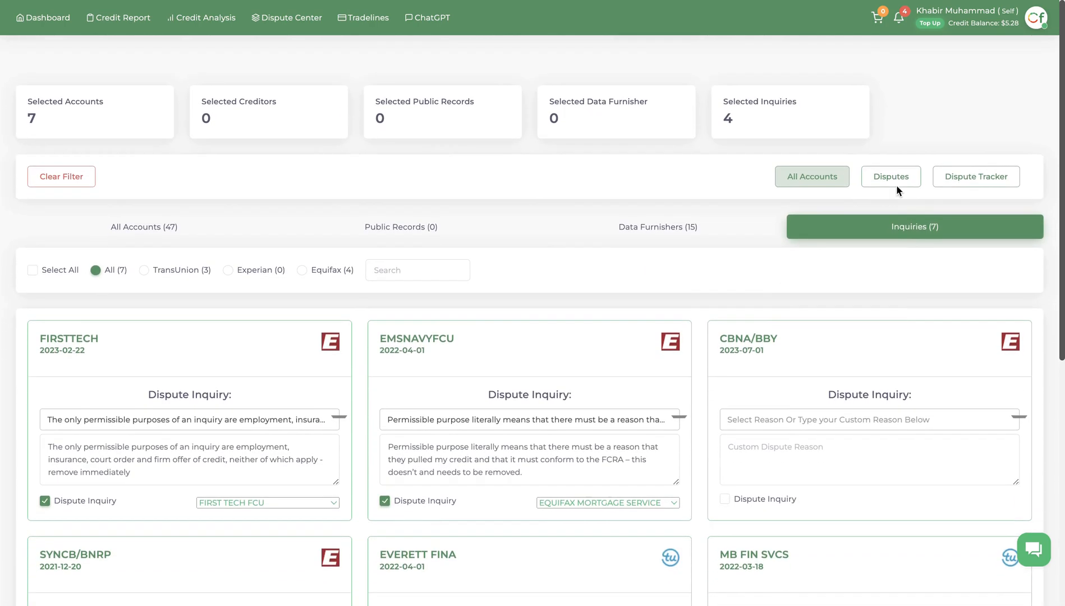
click(892, 176)
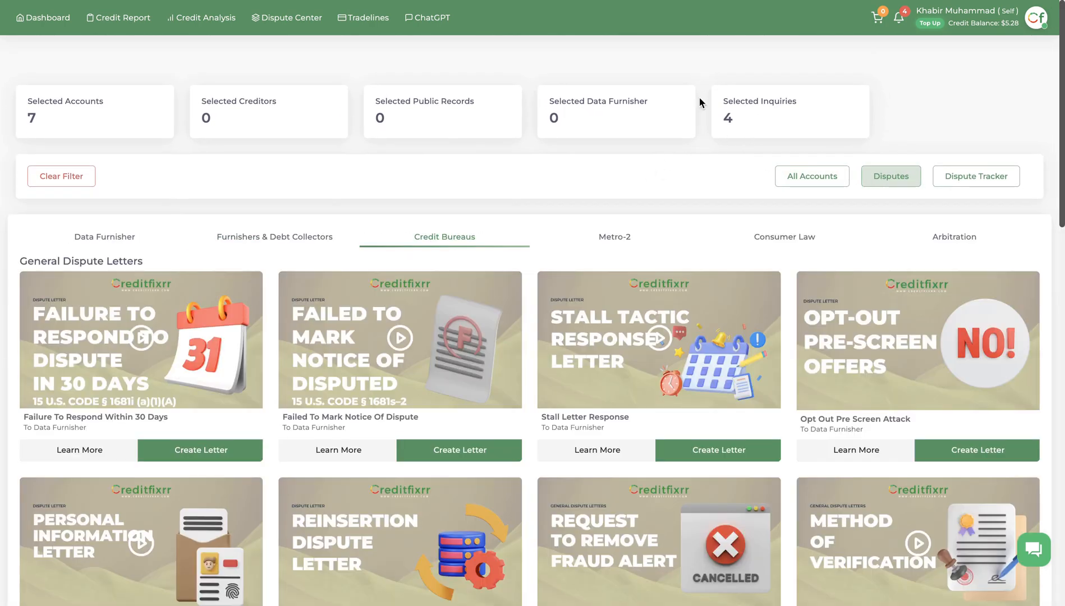
scroll(329, 434, down, 9)
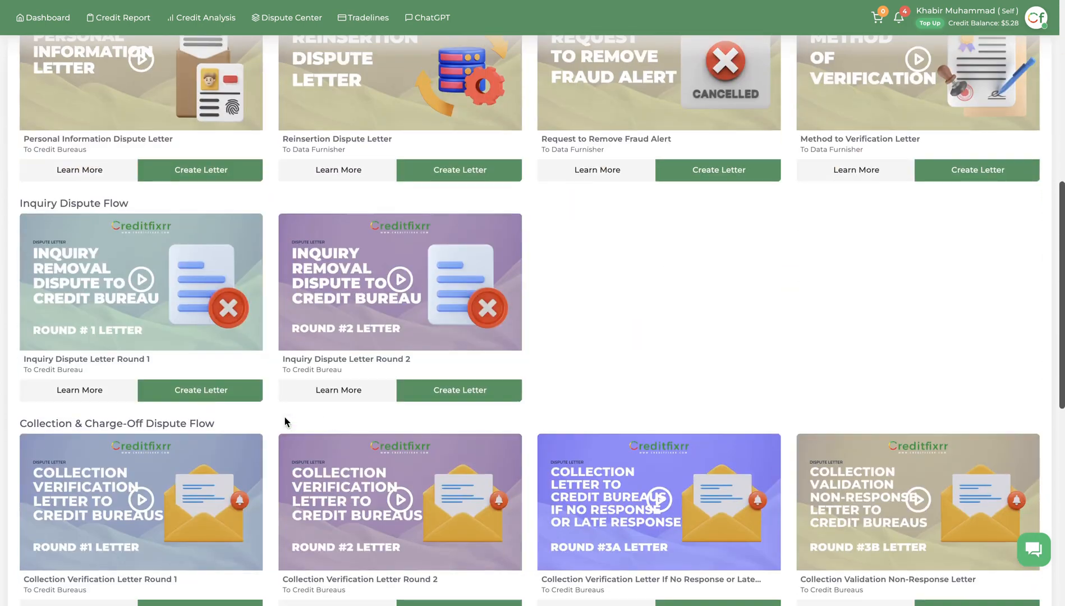
click(223, 383)
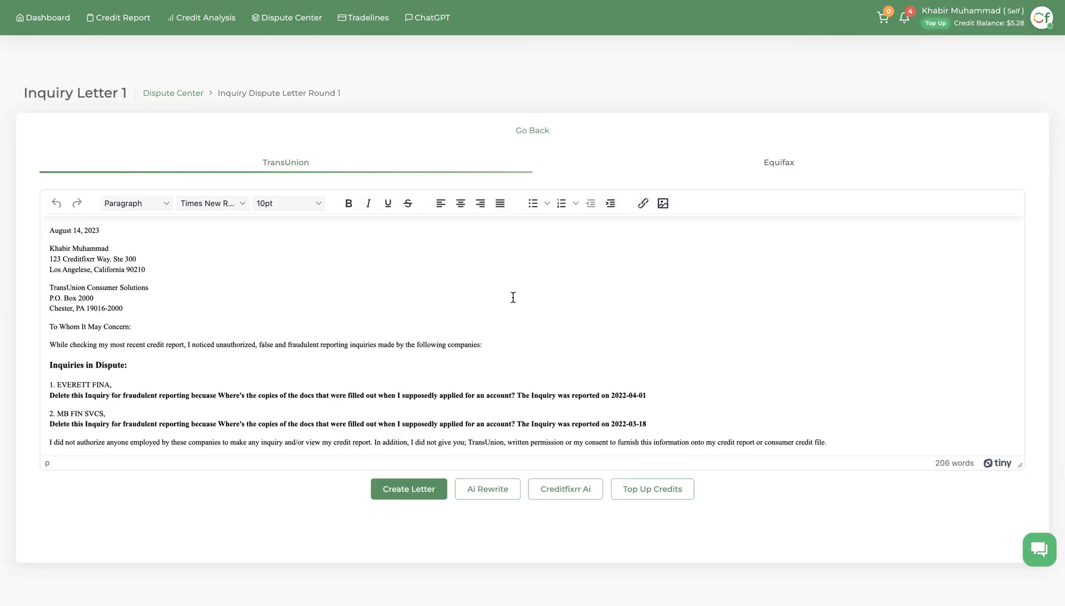
Review the TransUnion and Equifax versions of the inquiry letter and create the letters
scroll(311, 335, down, 3)
scroll(312, 336, up, 1)
scroll(312, 335, up, 1)
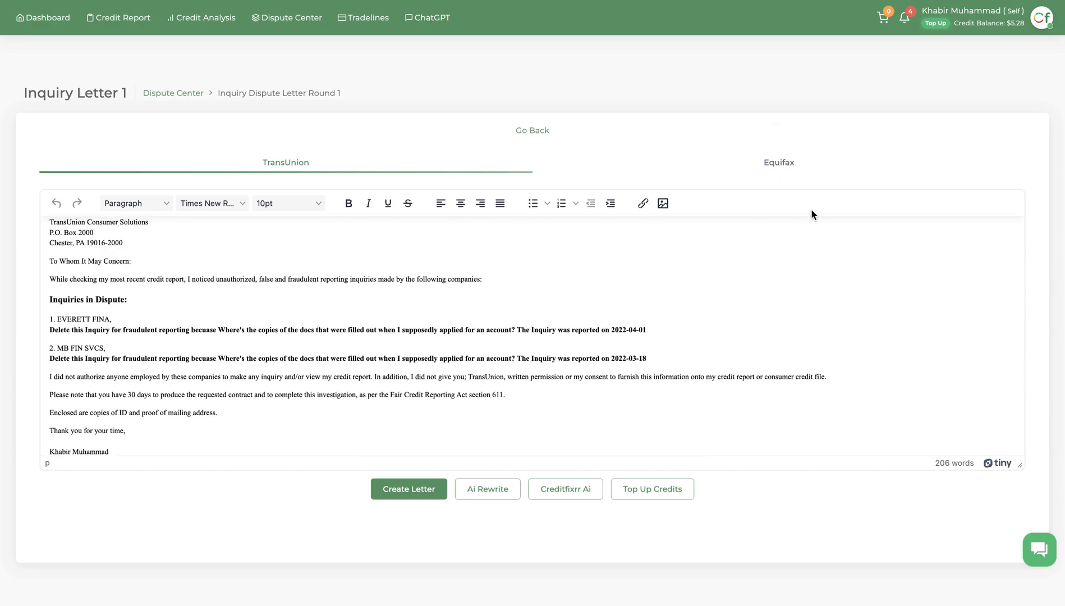
click(778, 164)
scroll(107, 420, down, 3)
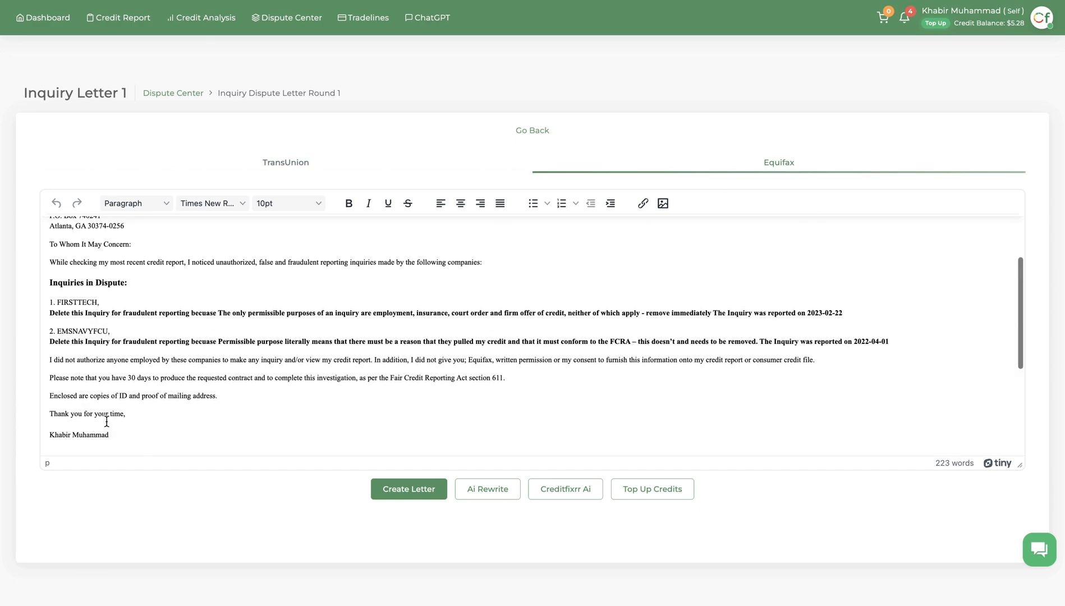
click(421, 490)
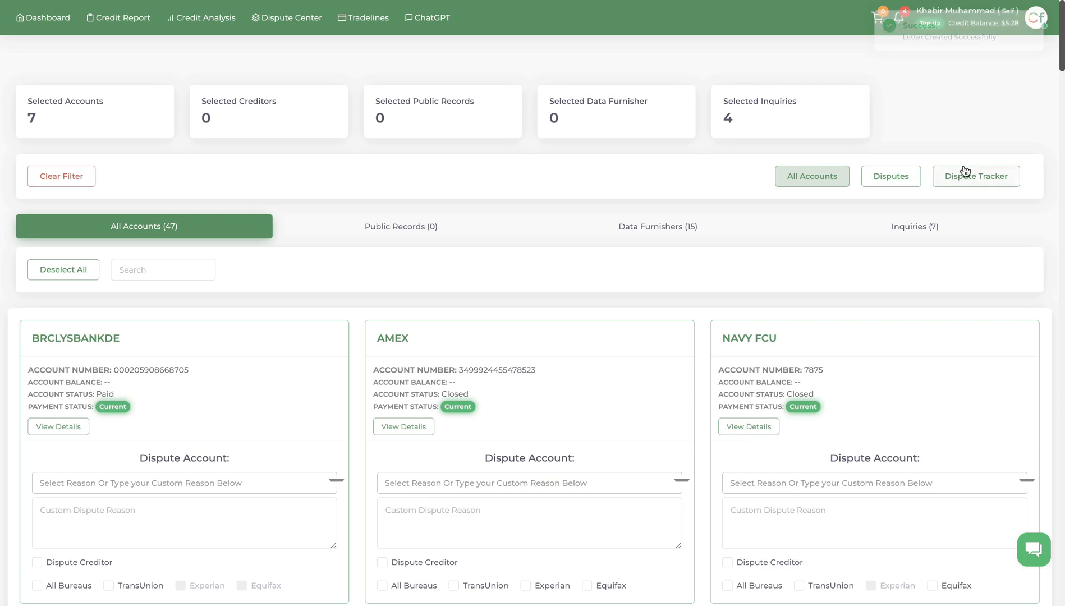
In the dispute tracker, view the mailing options and the mail date calendar for the Equifax Inquiry Dispute Letter Round 1
click(963, 175)
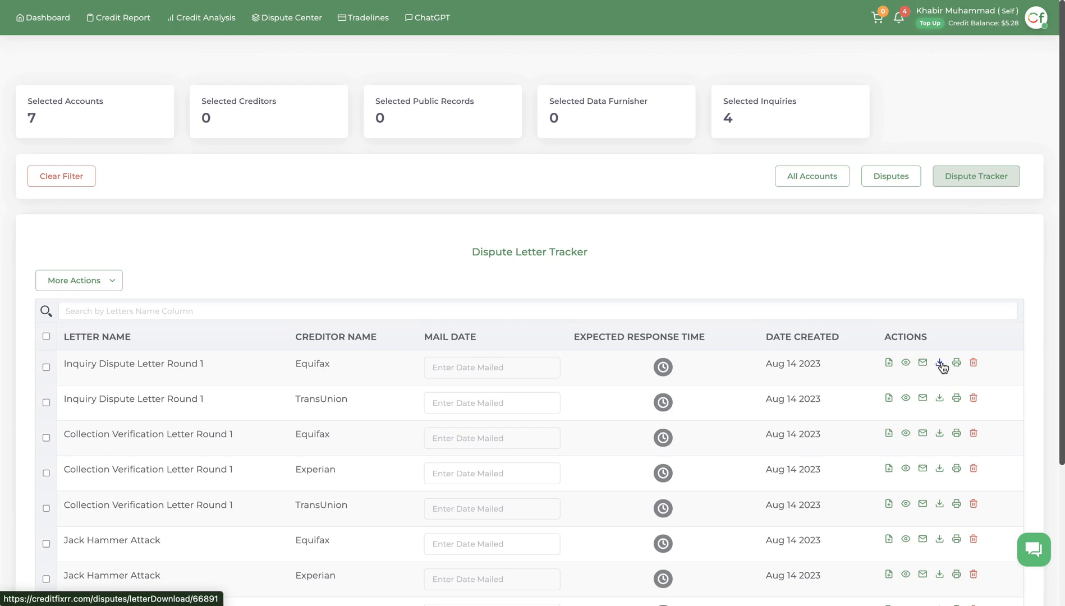
click(923, 364)
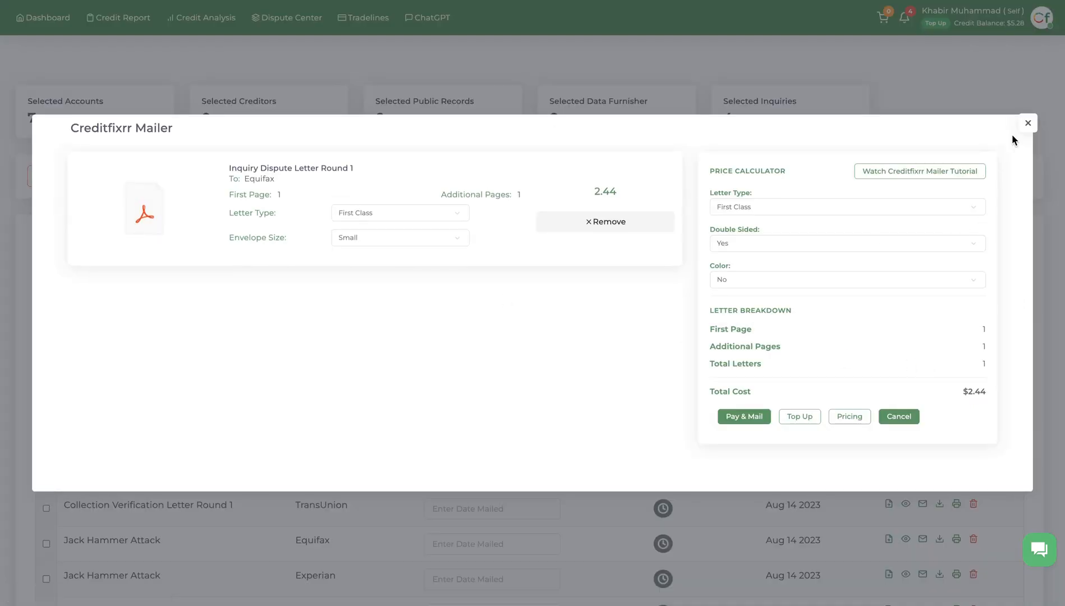
click(1026, 126)
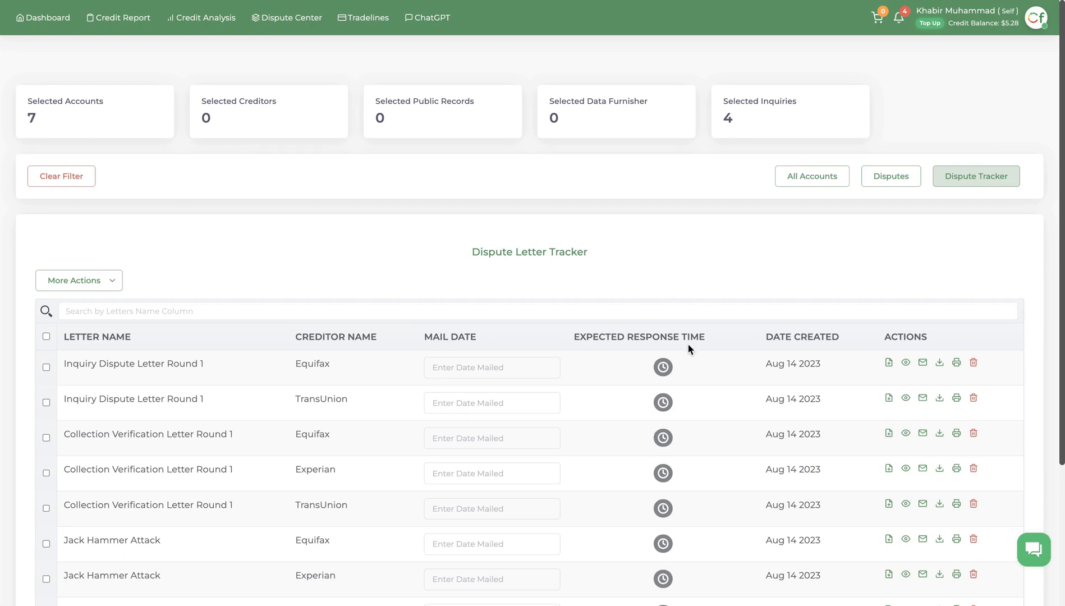
click(518, 368)
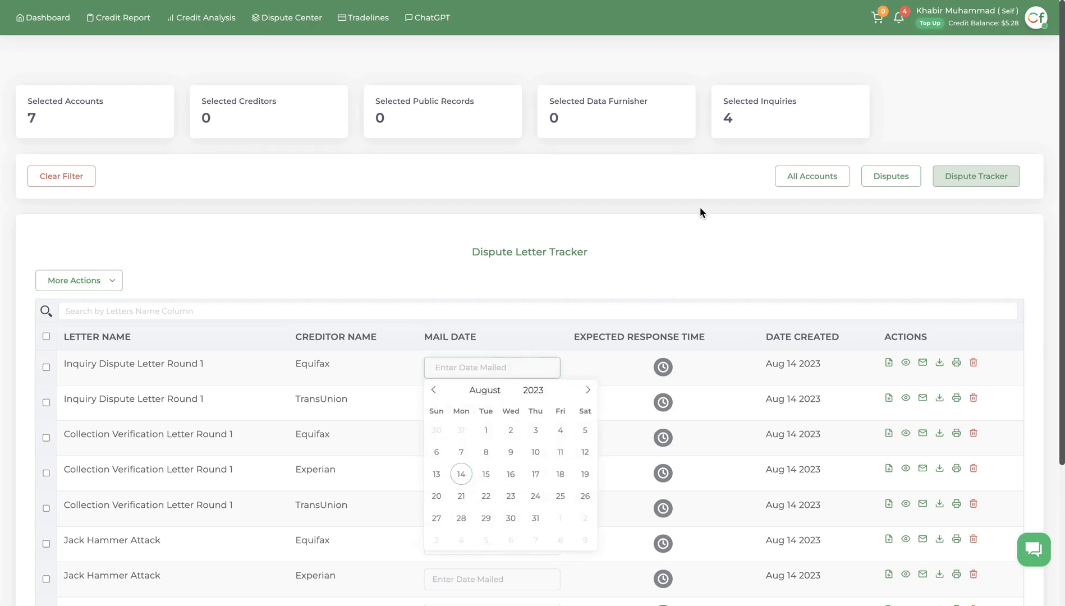
click(648, 242)
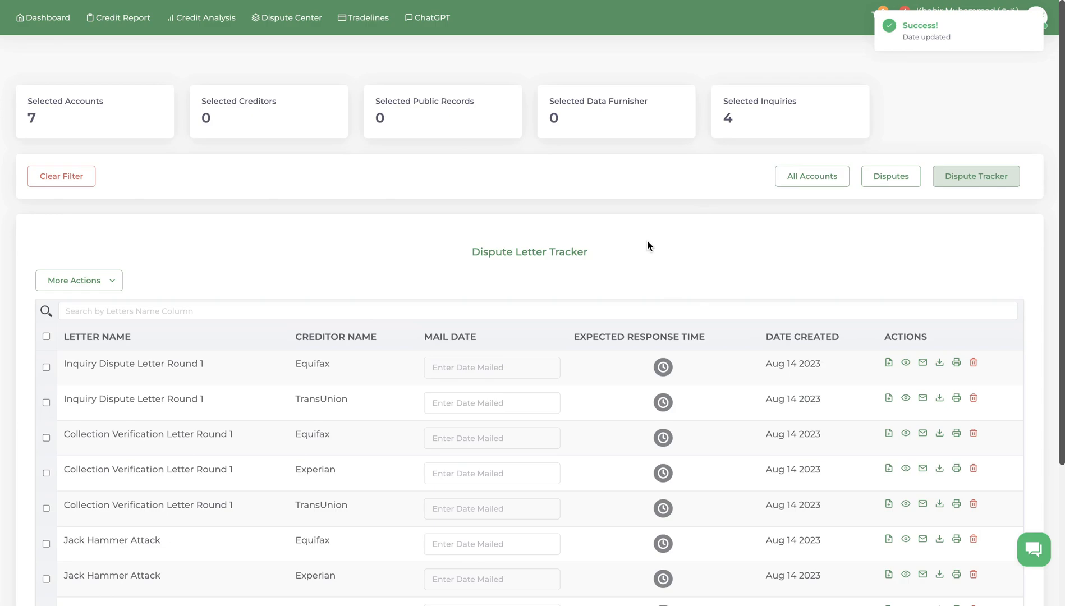